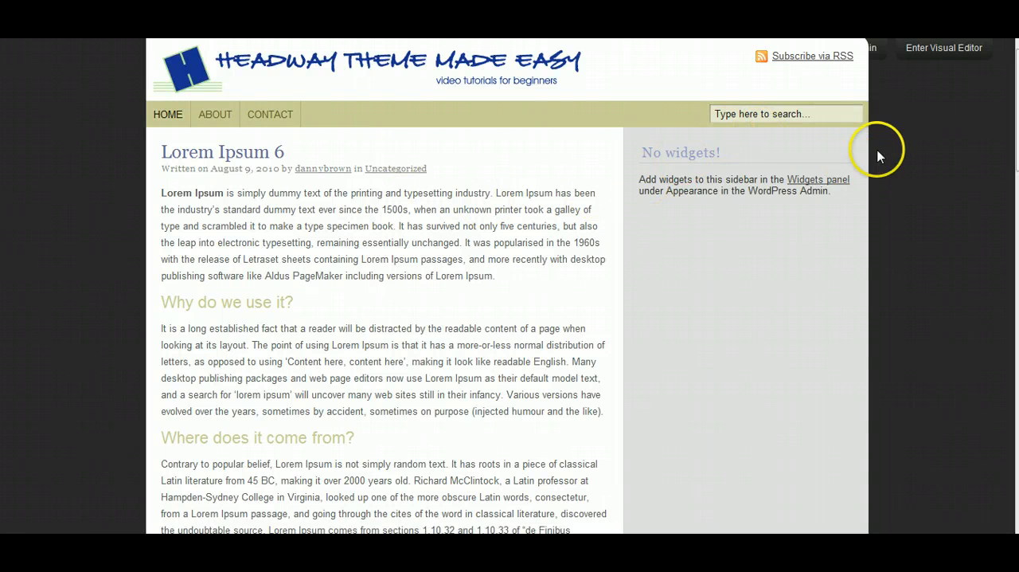
- Open the visual editor and switch to the layout of the About page
{"action": "left_click", "coordinate": [942, 49]}
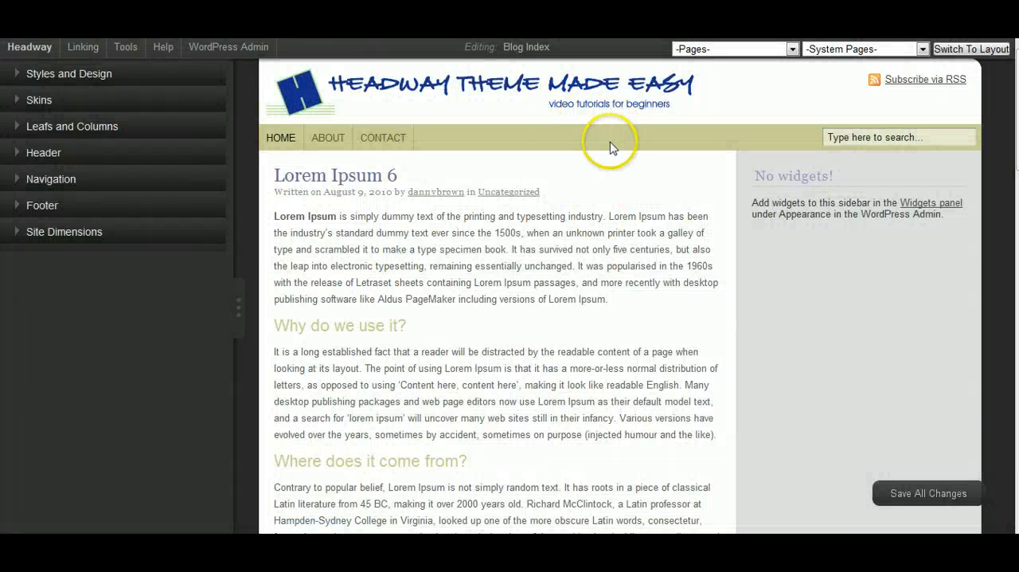
{"action": "mouse_move", "coordinate": [724, 244]}
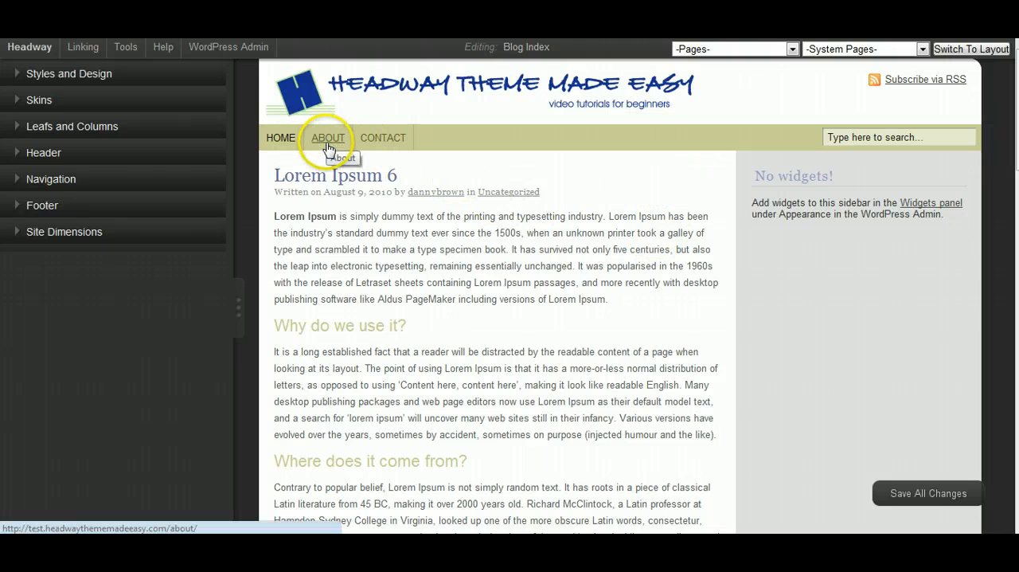
{"action": "left_click", "coordinate": [793, 49]}
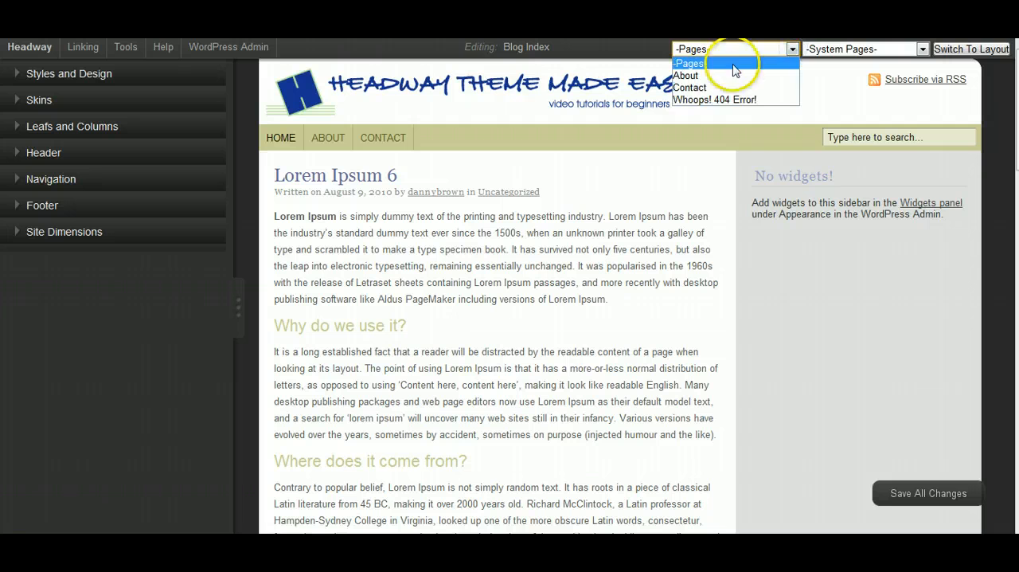
{"action": "left_click", "coordinate": [716, 73]}
{"action": "left_click", "coordinate": [990, 51]}
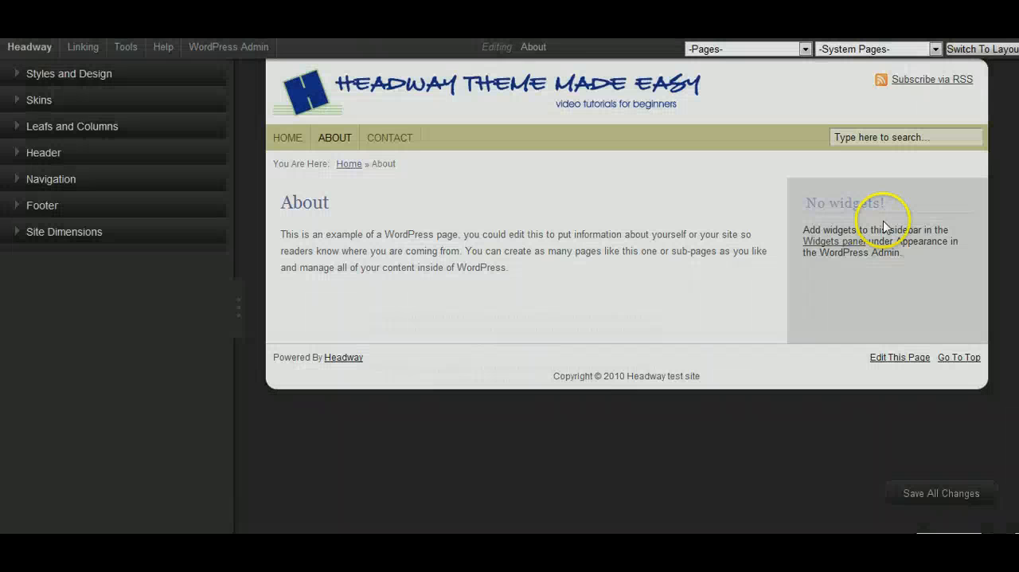
{"action": "mouse_move", "coordinate": [894, 221]}
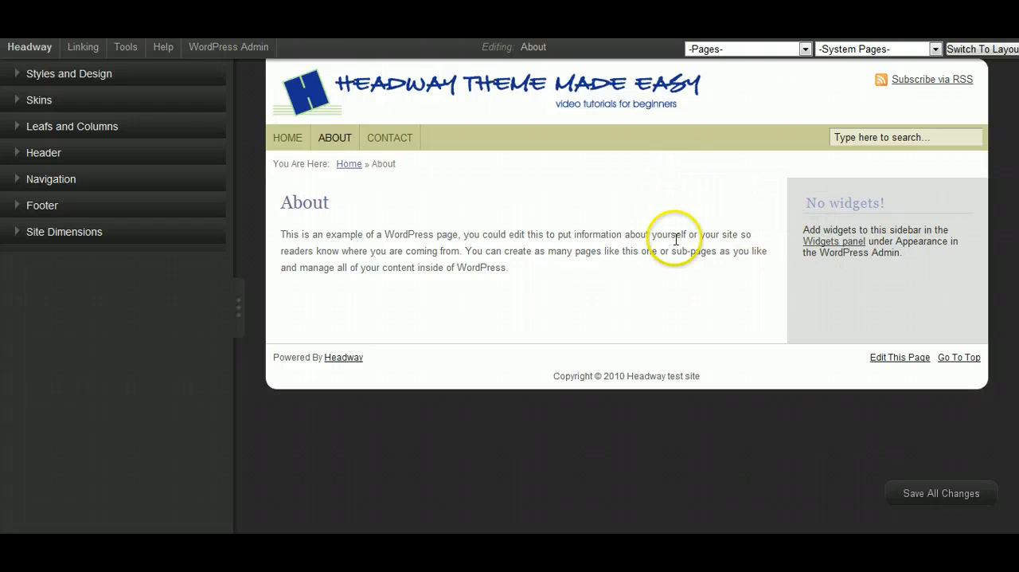
{"action": "mouse_move", "coordinate": [658, 207]}
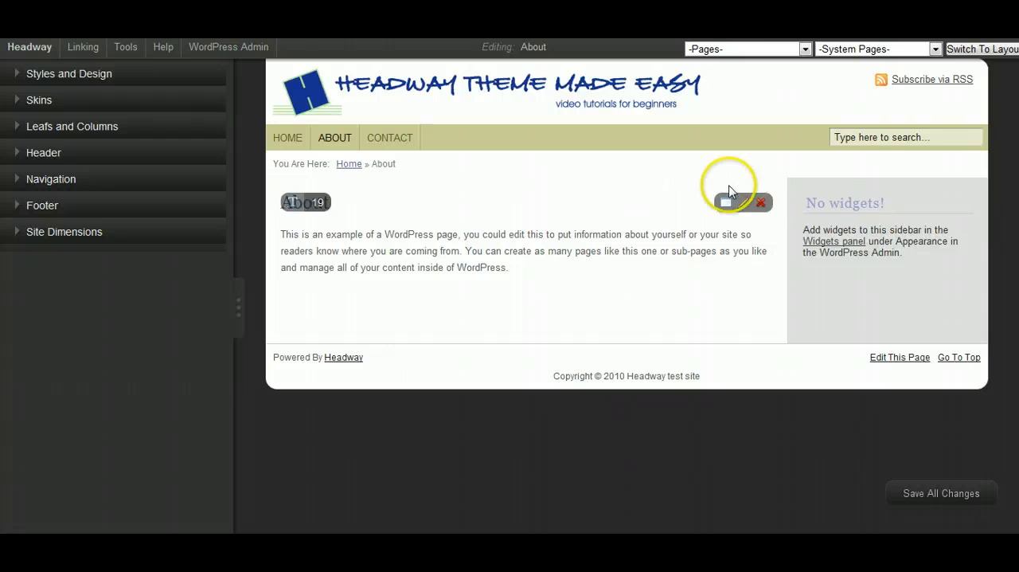
- Set the About page's number of leaf columns to 3, saving the change and reloading the visual editor
{"action": "left_click", "coordinate": [17, 132]}
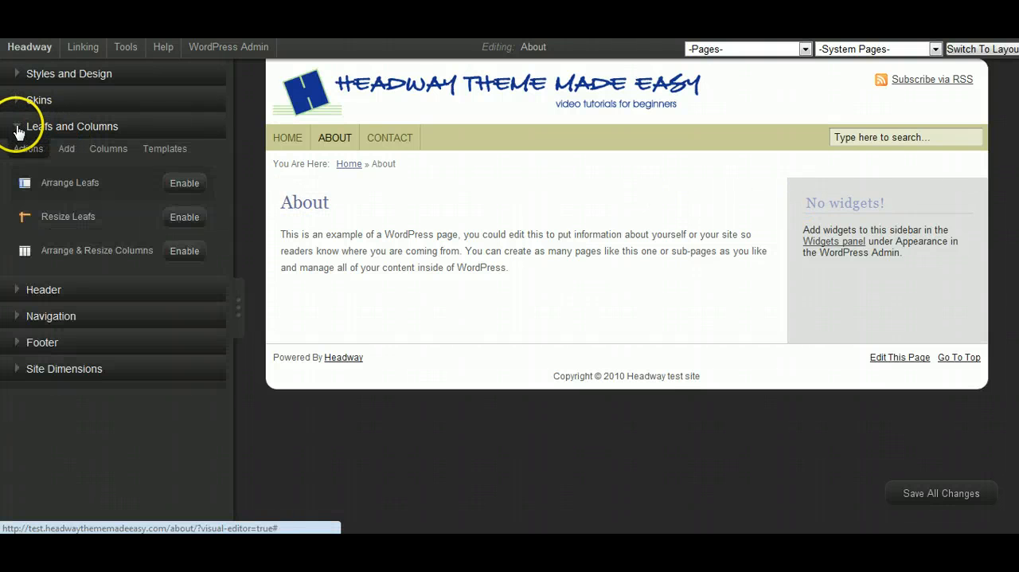
{"action": "left_click", "coordinate": [106, 150]}
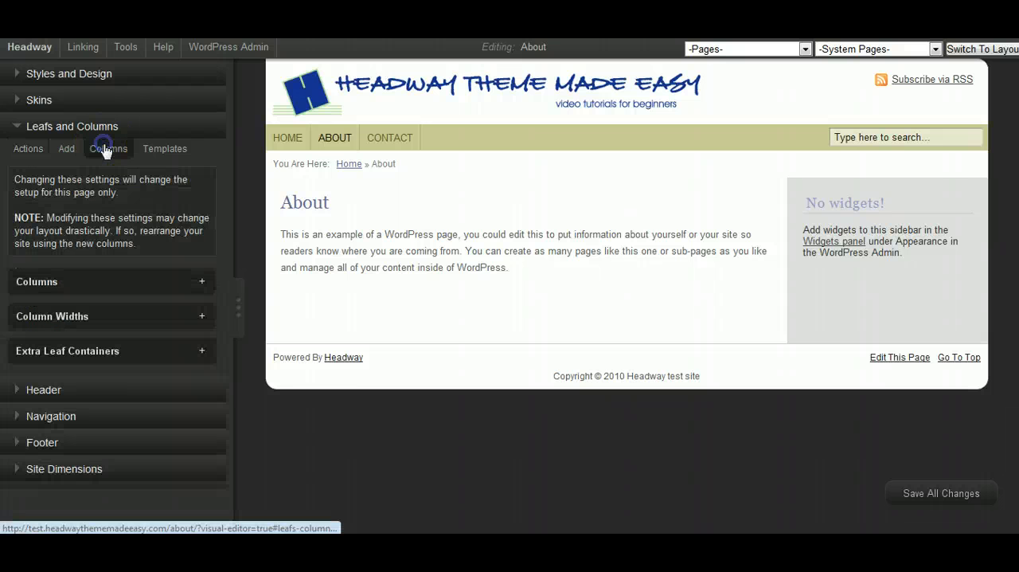
{"action": "left_click", "coordinate": [202, 282]}
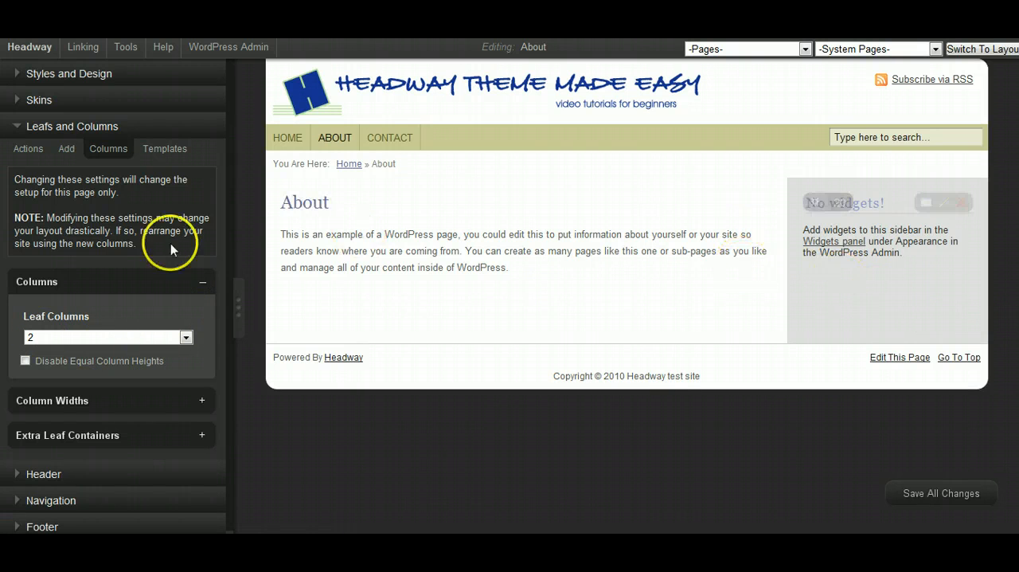
{"action": "left_click", "coordinate": [185, 337]}
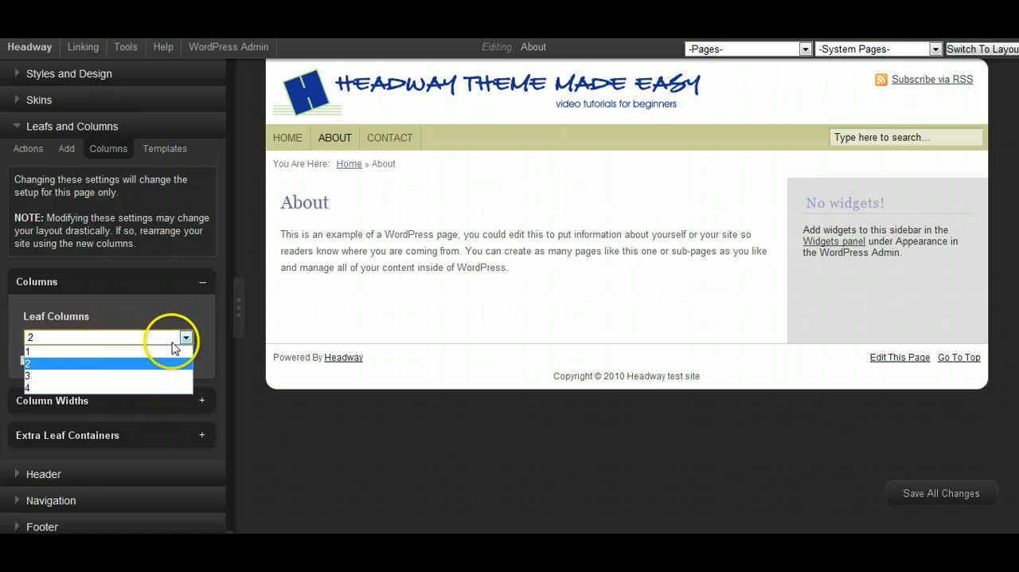
{"action": "left_click", "coordinate": [145, 374]}
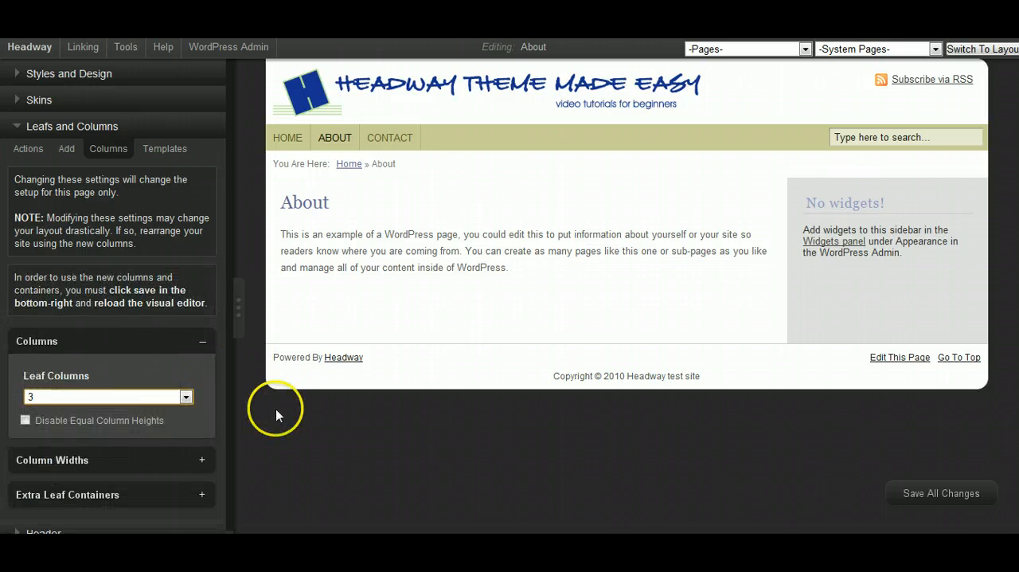
{"action": "left_click", "coordinate": [943, 495]}
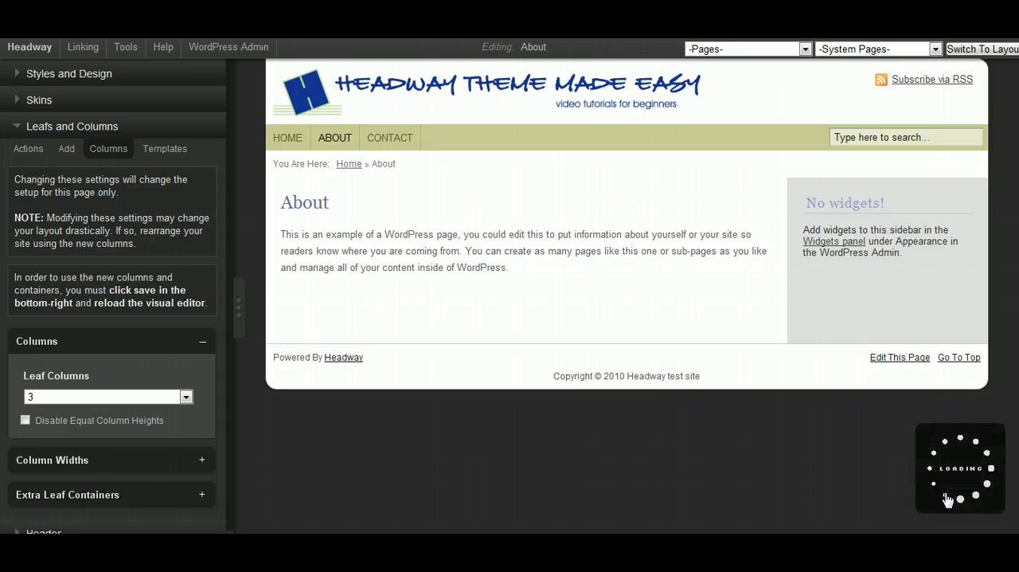
{"action": "left_click", "coordinate": [532, 515]}
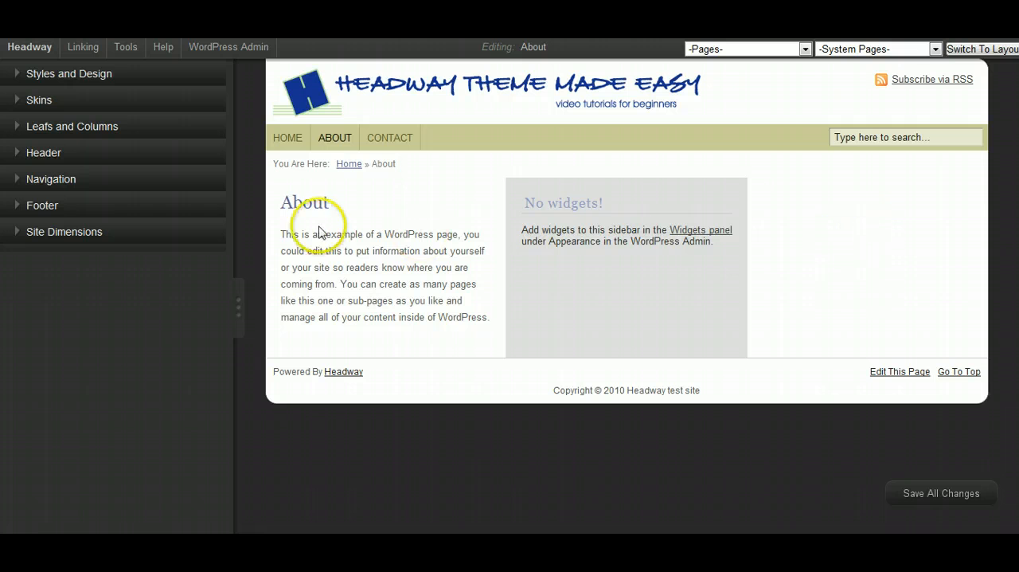
- Resize the page's columns so the About content is widest, with the widgets sidebar and the empty third column much narrower
{"action": "mouse_move", "coordinate": [619, 272]}
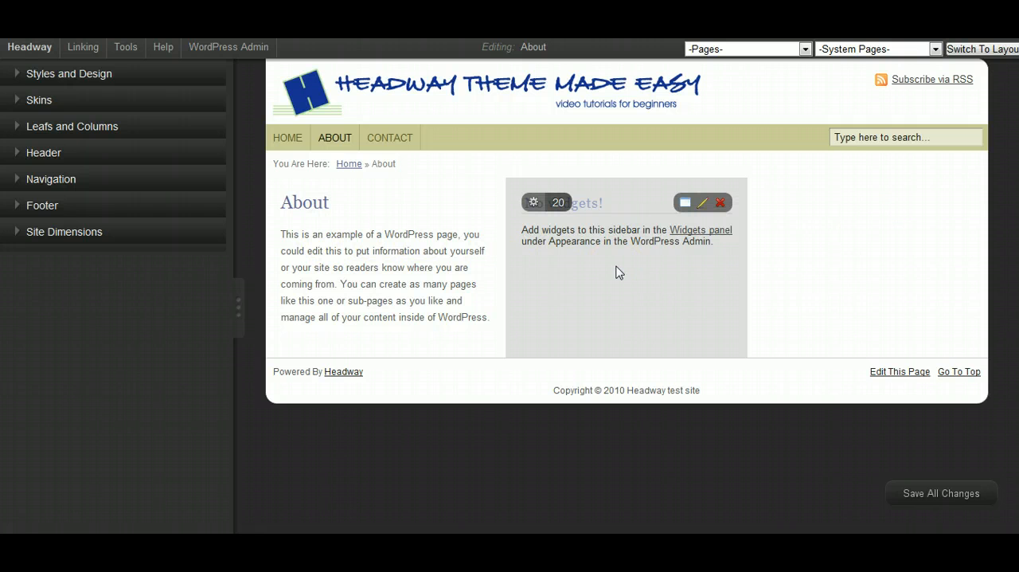
{"action": "left_click", "coordinate": [20, 130]}
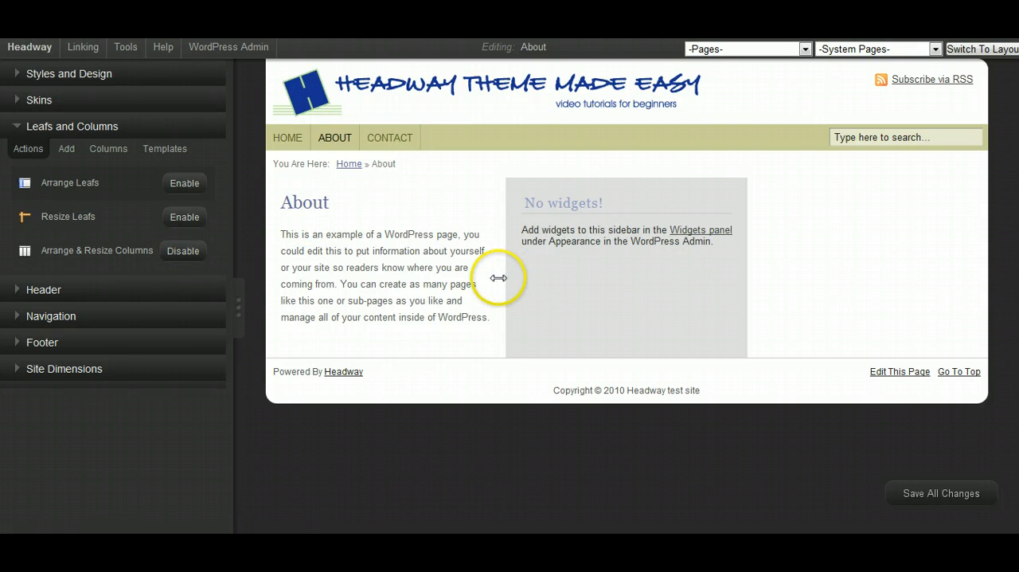
{"action": "left_click_drag", "start_coordinate": [505, 275], "coordinate": [610, 287]}
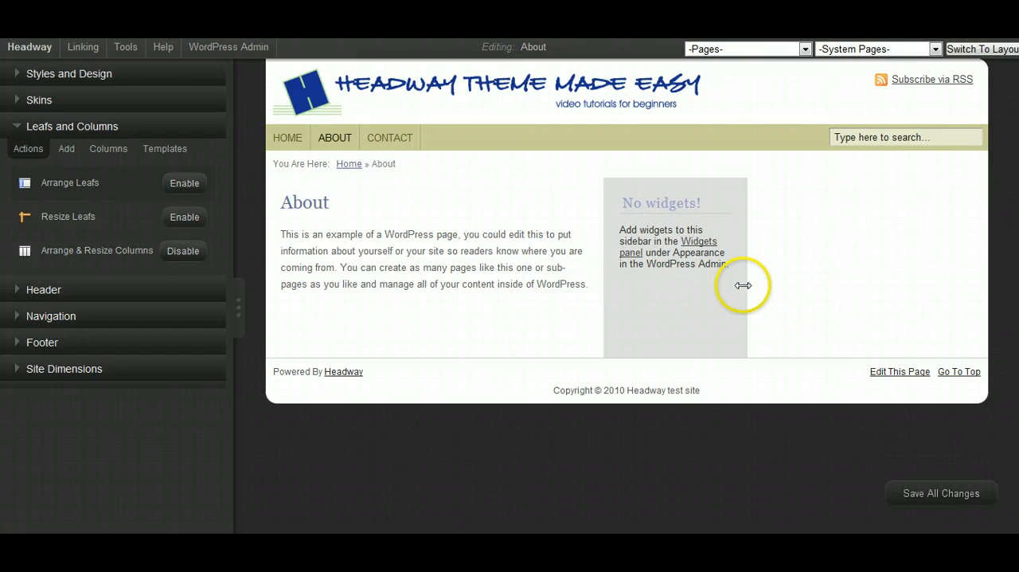
{"action": "left_click_drag", "start_coordinate": [745, 286], "coordinate": [823, 294]}
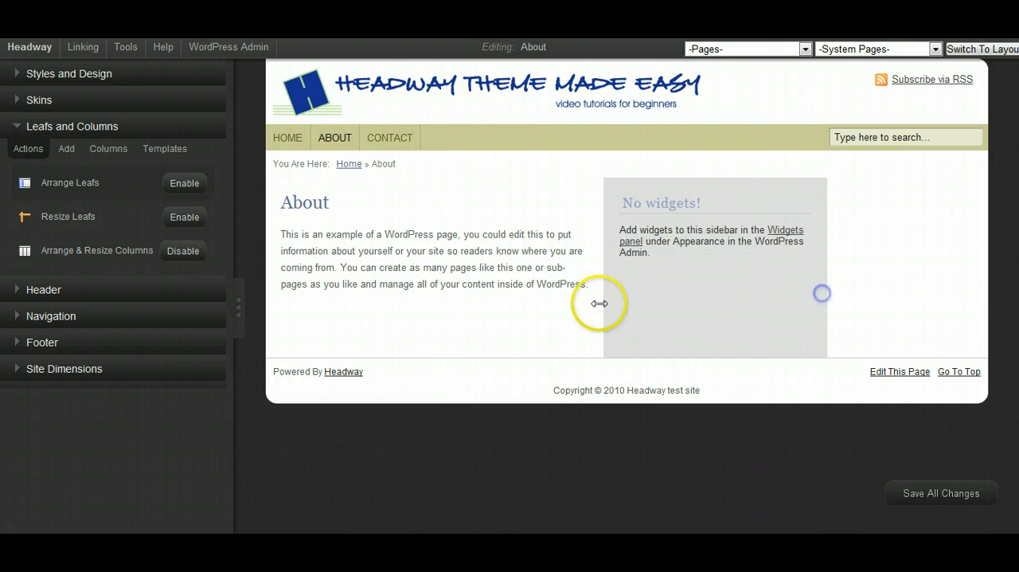
{"action": "left_click_drag", "start_coordinate": [602, 296], "coordinate": [672, 291]}
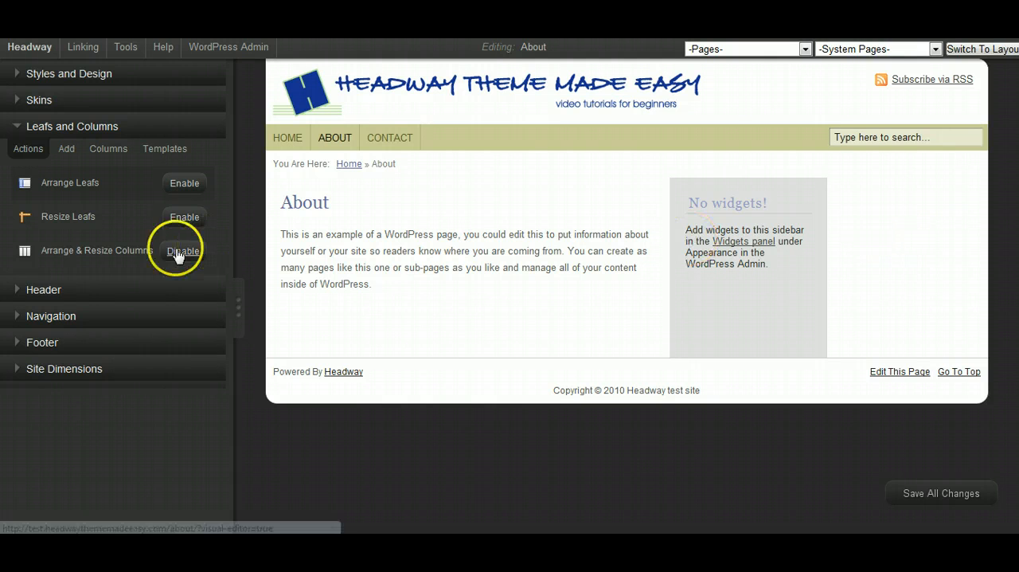
- Select Leaf Column #3 as the element to style in the Design Editor and call it out on the page
{"action": "left_click", "coordinate": [107, 151]}
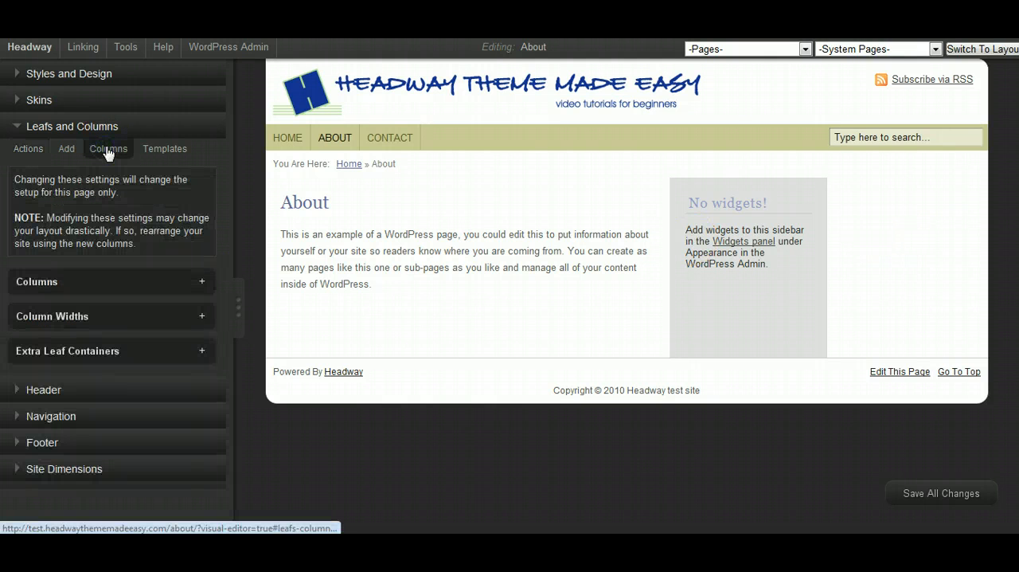
{"action": "left_click", "coordinate": [15, 76]}
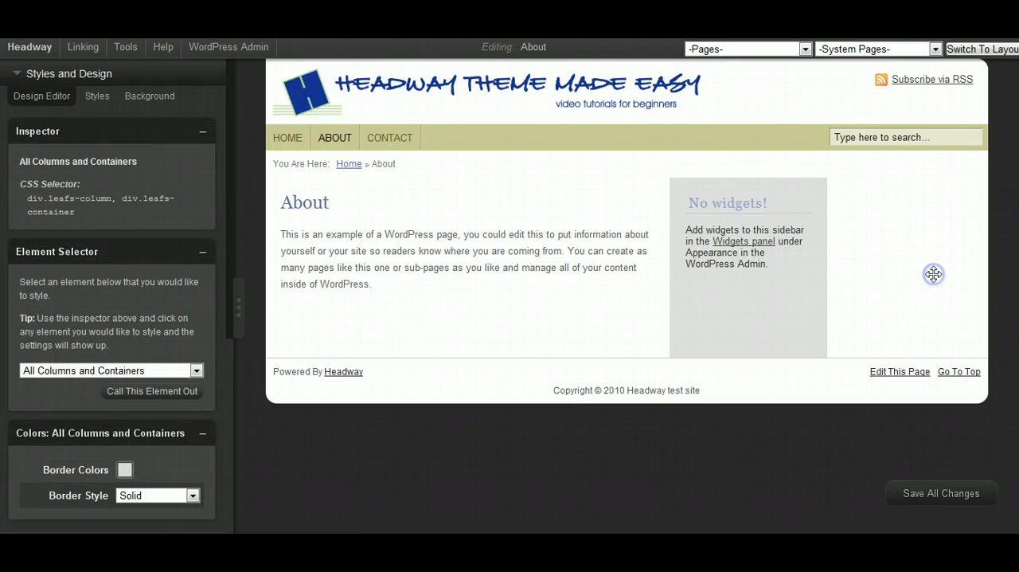
{"action": "left_click", "coordinate": [153, 380]}
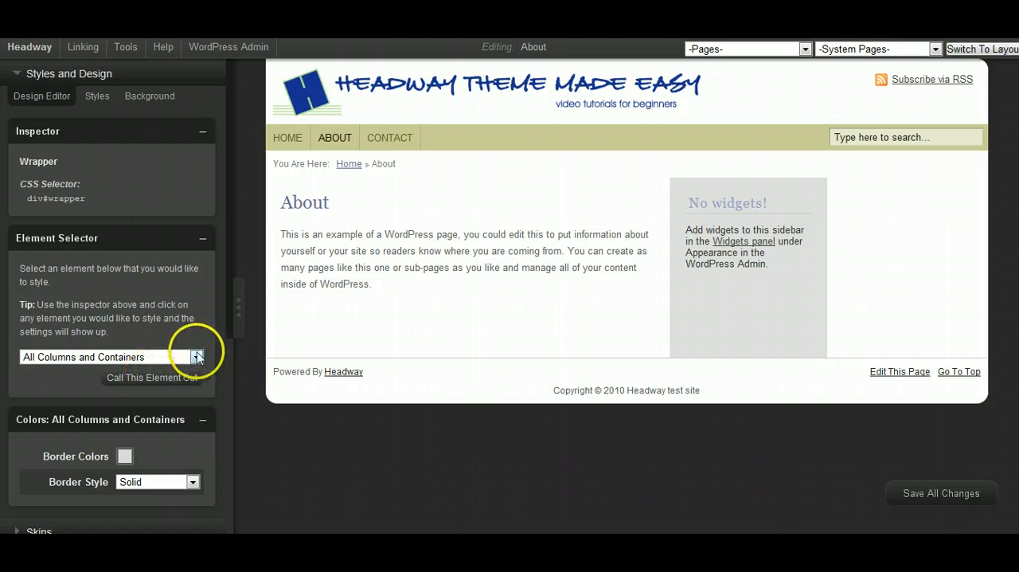
{"action": "left_click", "coordinate": [197, 356]}
{"action": "scroll", "coordinate": [174, 326], "scroll_direction": "down", "scroll_amount": 2}
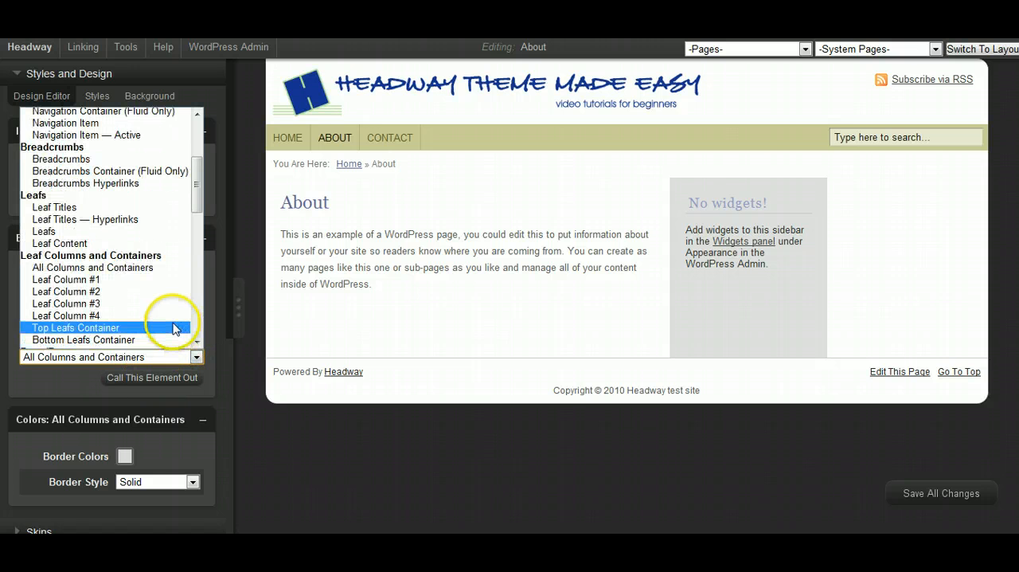
{"action": "left_click", "coordinate": [141, 300]}
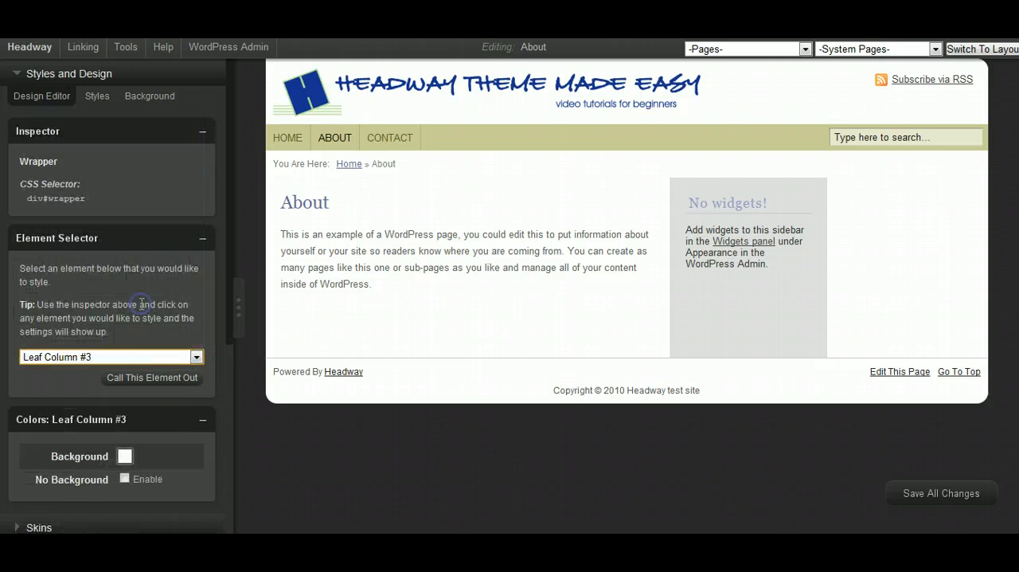
{"action": "left_click", "coordinate": [152, 379]}
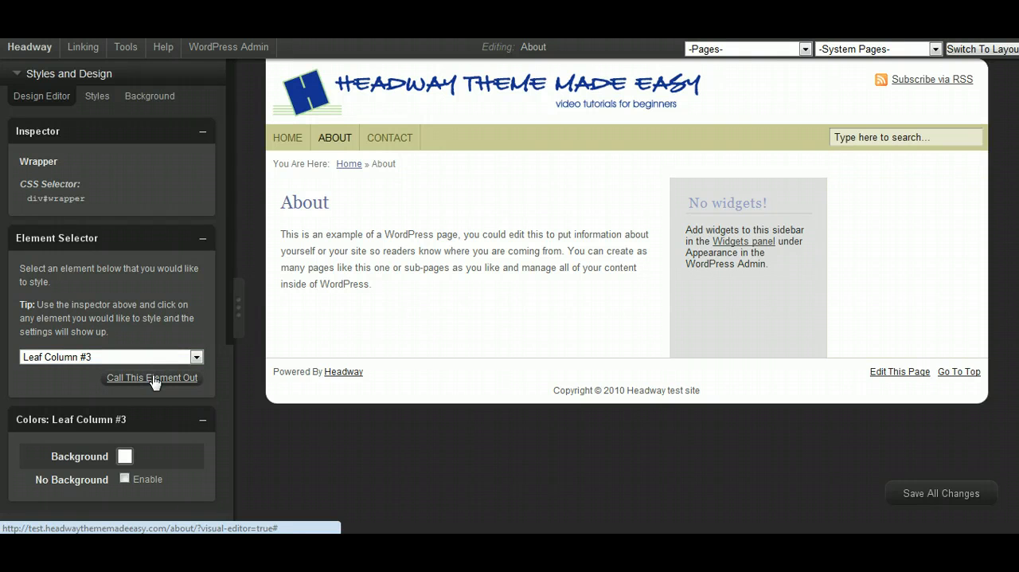
{"action": "left_click", "coordinate": [153, 379]}
- Set the background of Leaf Column #3 to light grey (RGB 189, 182, 189), save all changes and continue editing
{"action": "left_click", "coordinate": [124, 455]}
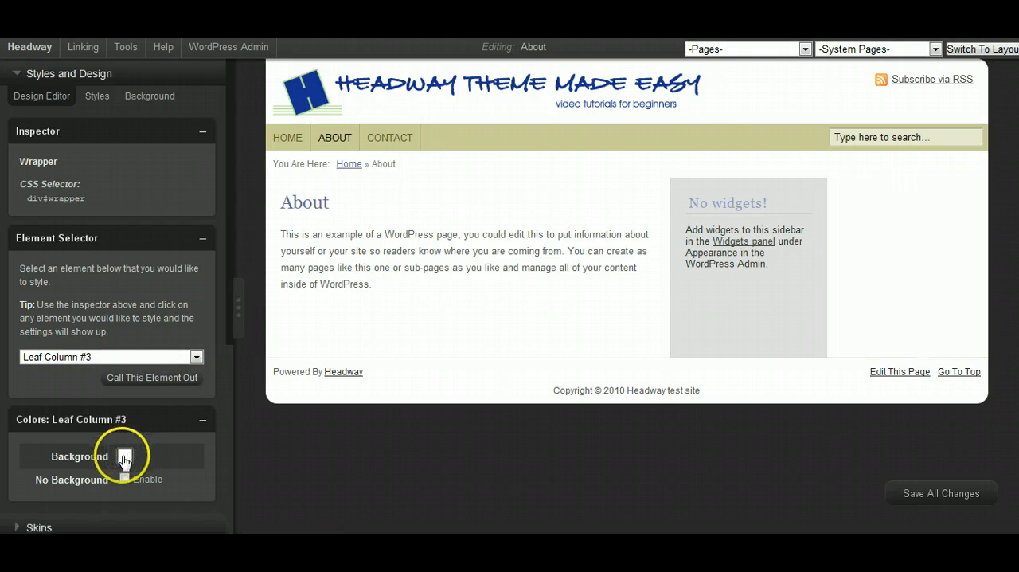
{"action": "left_click", "coordinate": [129, 435]}
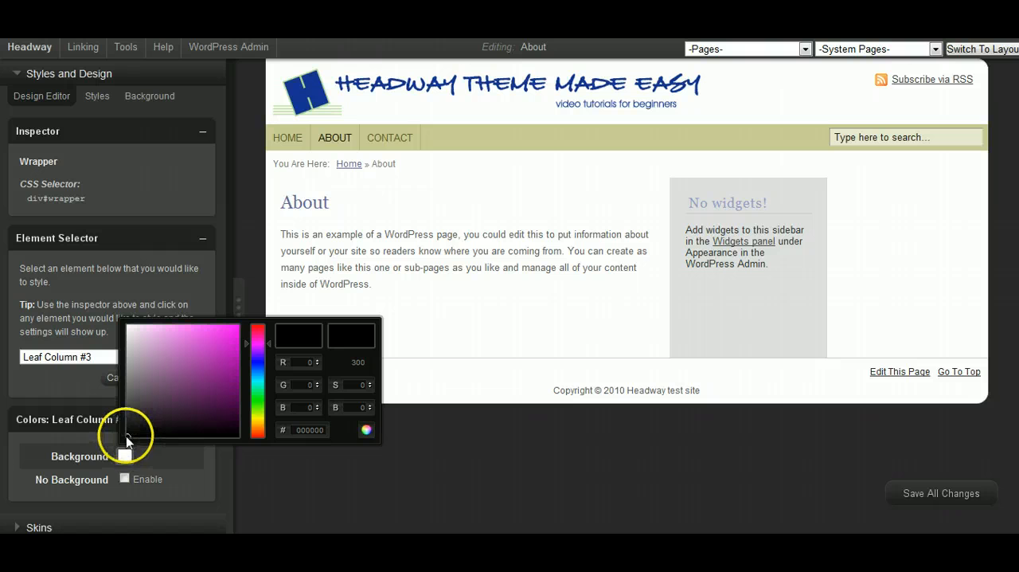
{"action": "left_click_drag", "start_coordinate": [128, 433], "coordinate": [132, 353]}
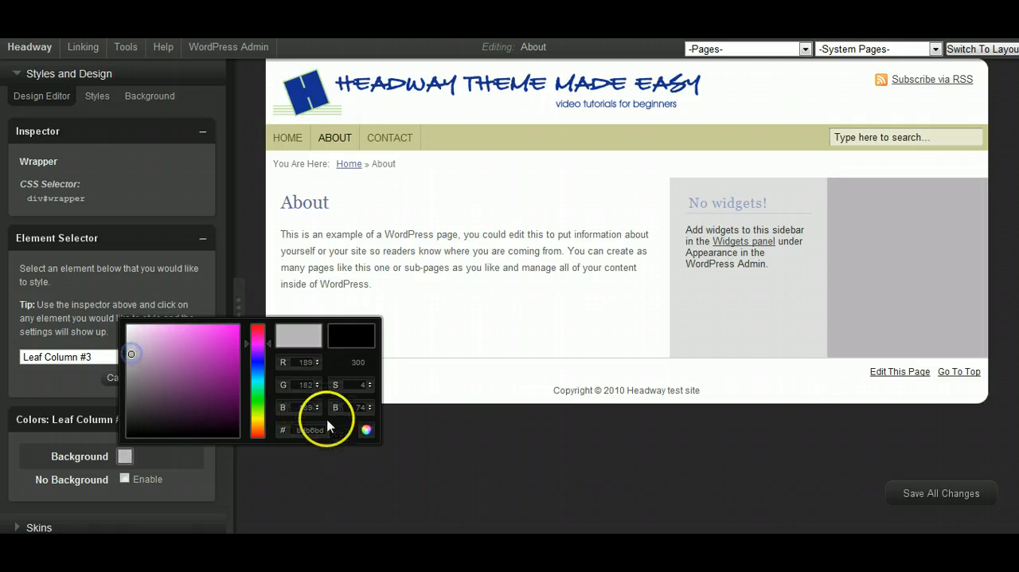
{"action": "left_click", "coordinate": [366, 429]}
{"action": "left_click", "coordinate": [964, 491]}
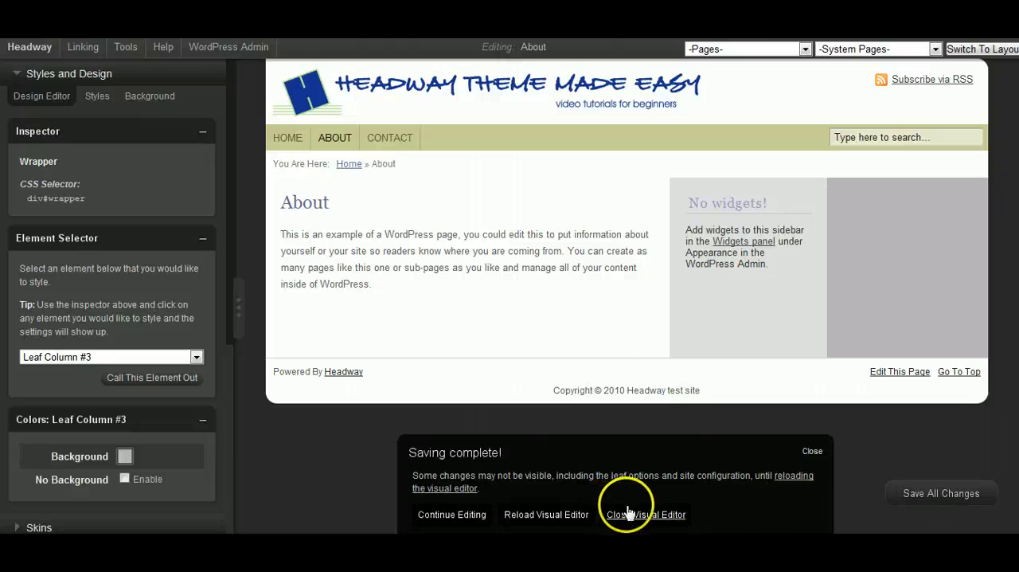
{"action": "left_click", "coordinate": [446, 515]}
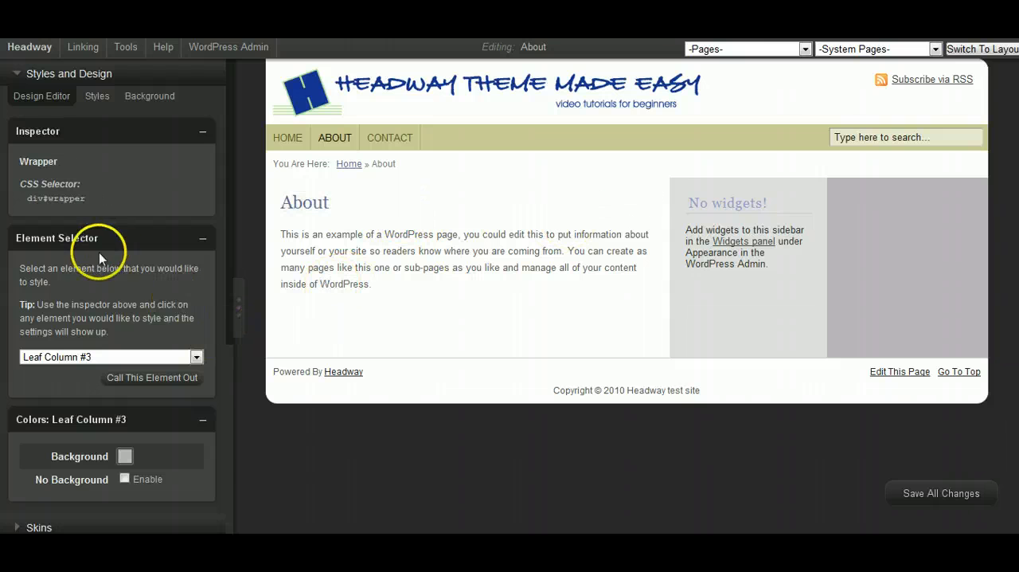
- Move the widgets sidebar column ahead of the About content column and save all changes
{"action": "left_click", "coordinate": [20, 74]}
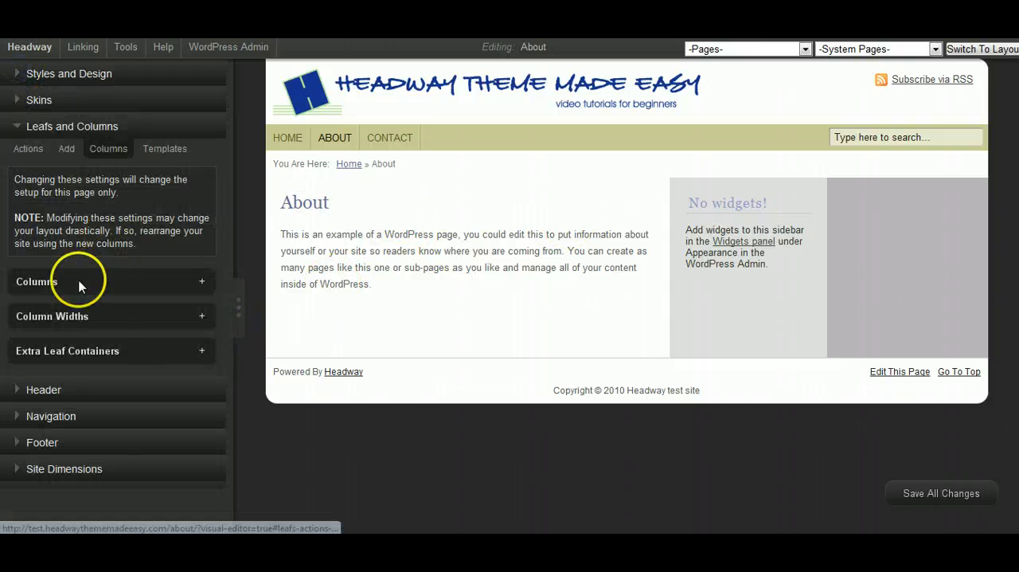
{"action": "left_click", "coordinate": [29, 149]}
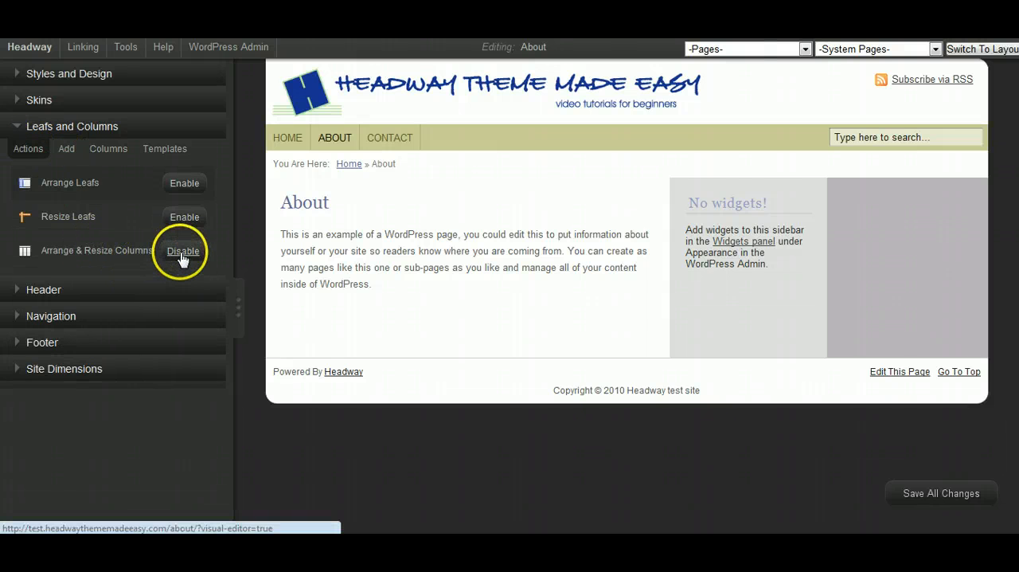
{"action": "mouse_move", "coordinate": [738, 285]}
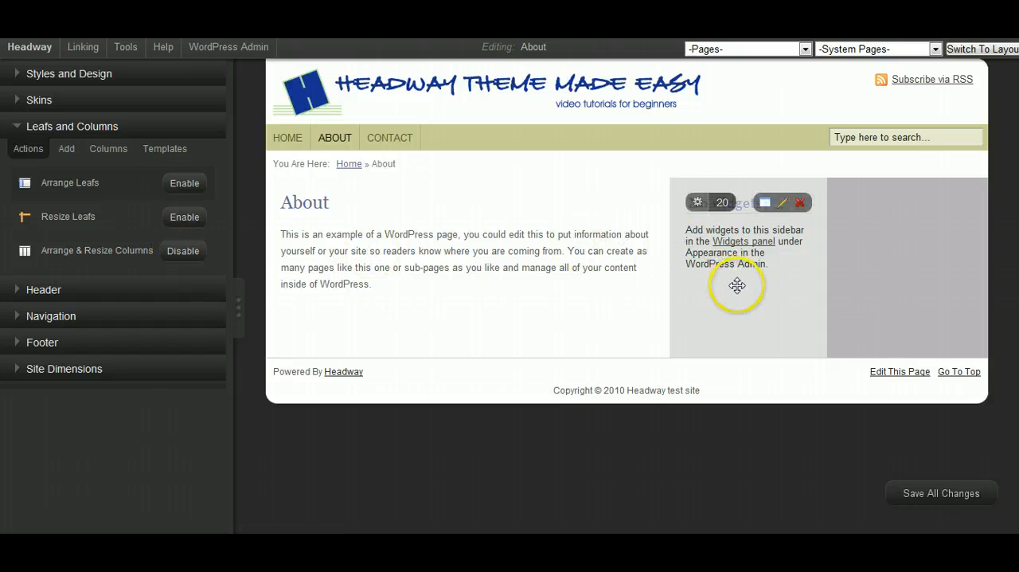
{"action": "left_click_drag", "start_coordinate": [737, 285], "coordinate": [381, 278]}
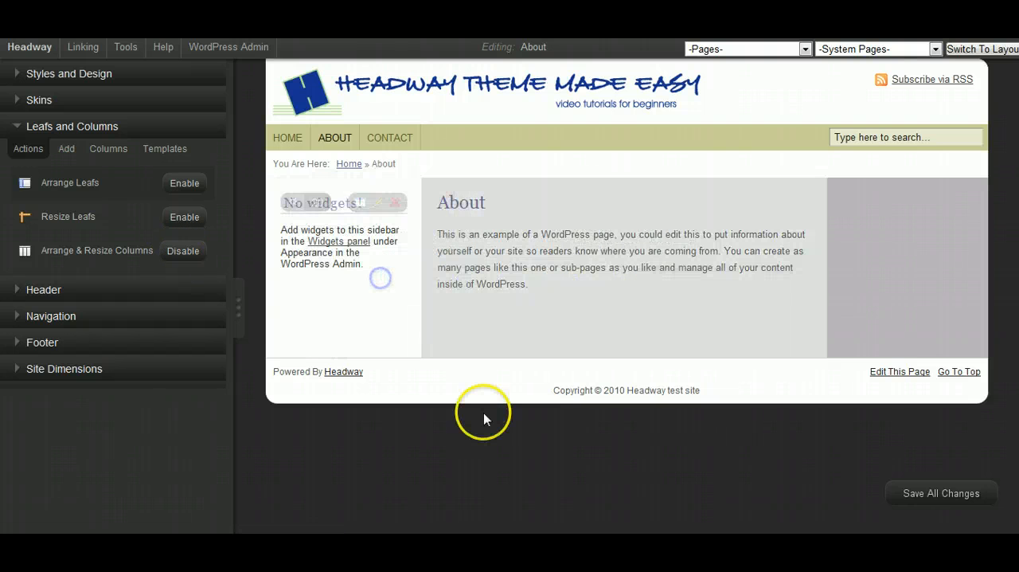
{"action": "left_click", "coordinate": [929, 486]}
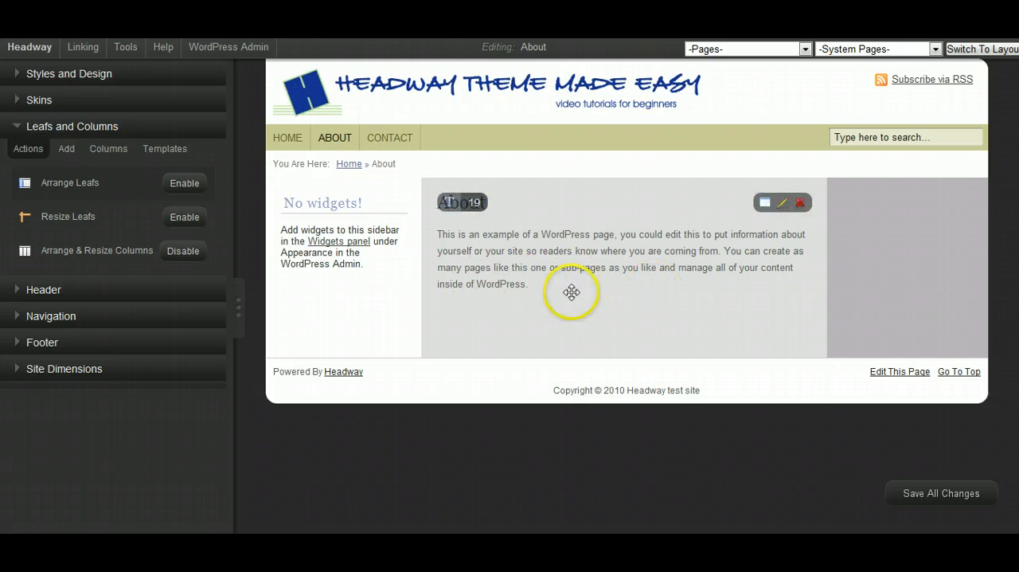
{"action": "left_click", "coordinate": [930, 490]}
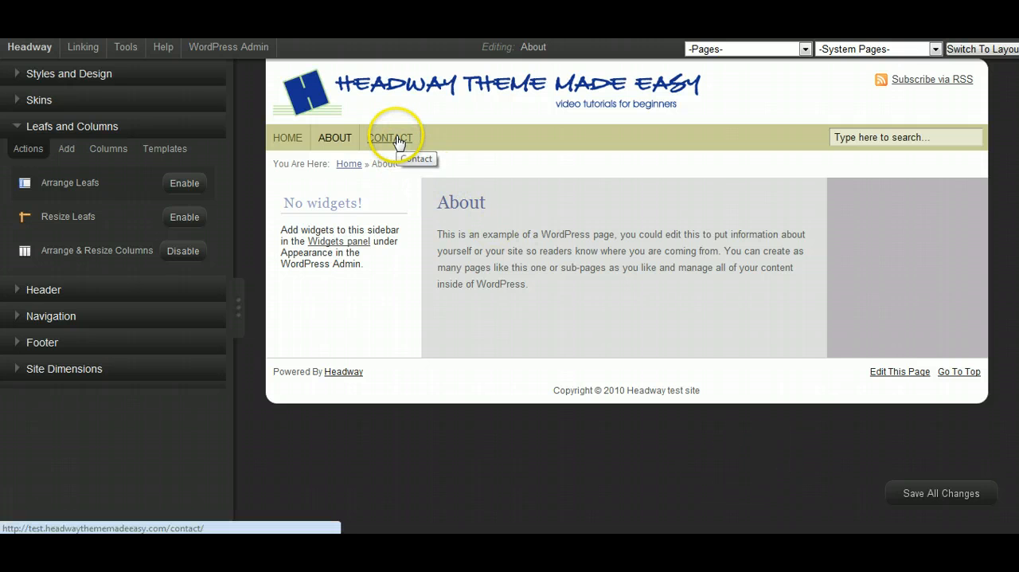
- Switch the visual editor to the Contact page layout
{"action": "left_click", "coordinate": [805, 49]}
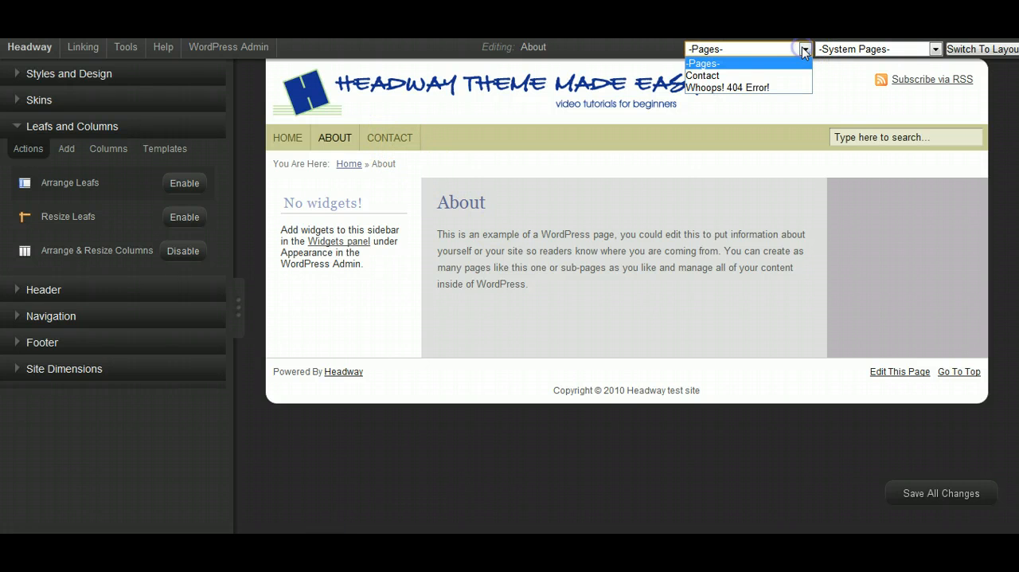
{"action": "left_click", "coordinate": [748, 72]}
{"action": "left_click", "coordinate": [964, 53]}
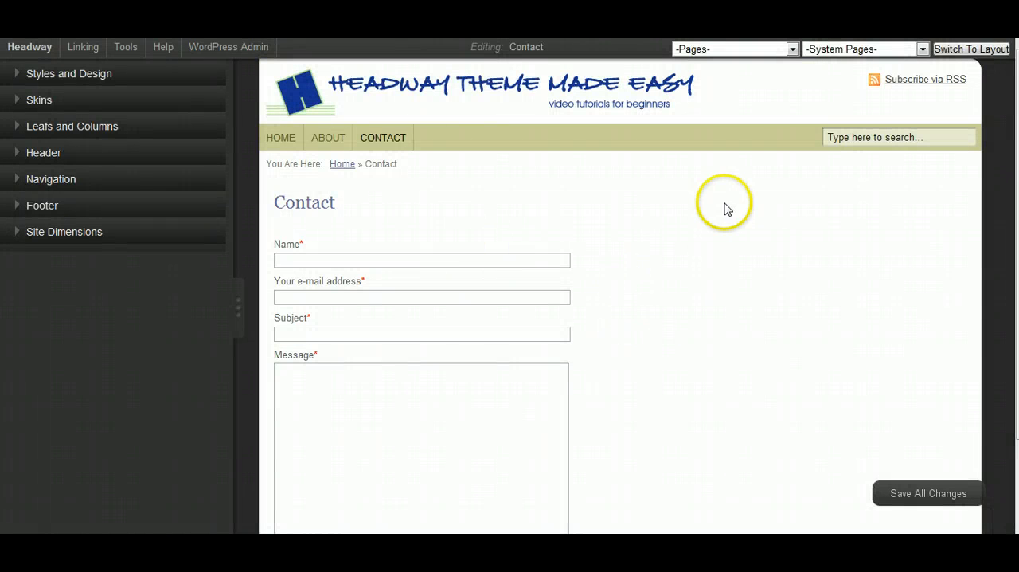
- Set the Contact page to 2 leaf columns, save all changes and reload the visual editor
{"action": "mouse_move", "coordinate": [821, 274]}
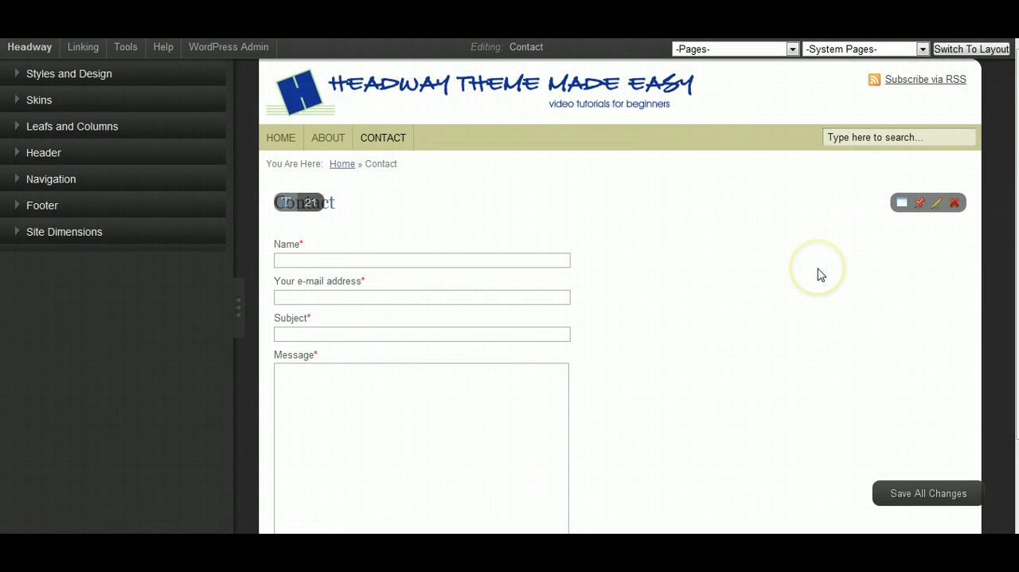
{"action": "left_click", "coordinate": [19, 127]}
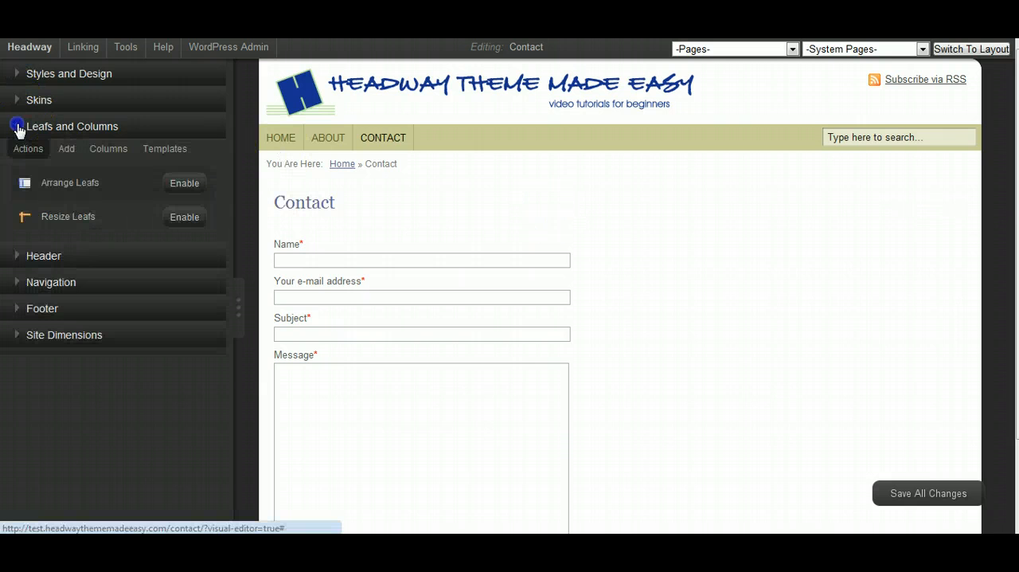
{"action": "left_click", "coordinate": [68, 150]}
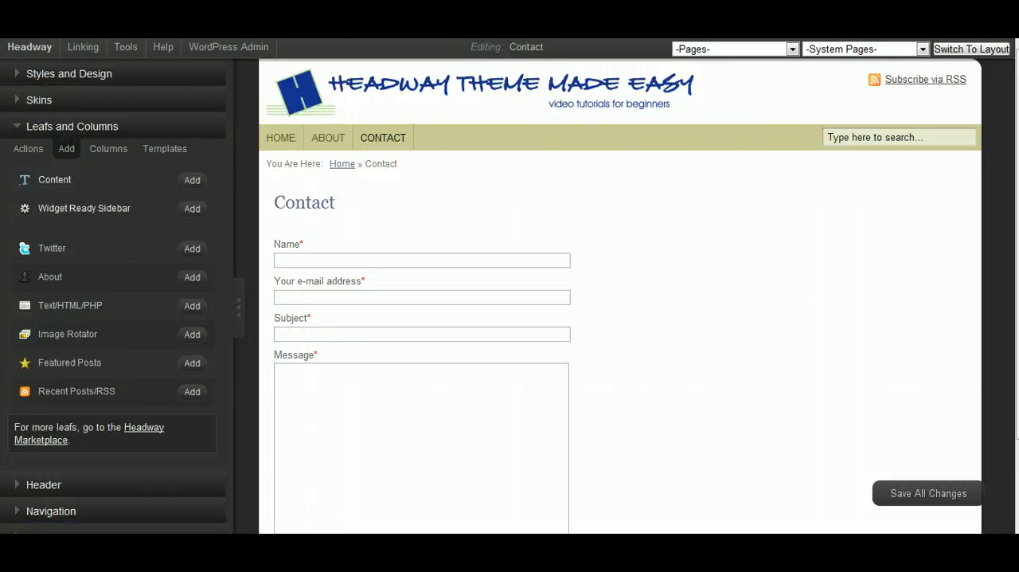
{"action": "left_click", "coordinate": [18, 128]}
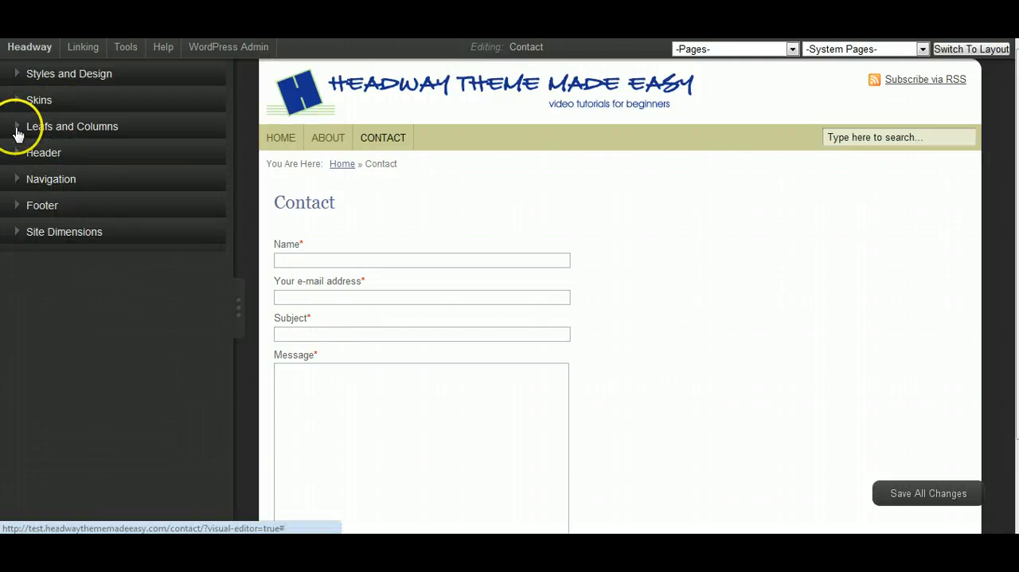
{"action": "left_click", "coordinate": [18, 130]}
{"action": "left_click", "coordinate": [106, 151]}
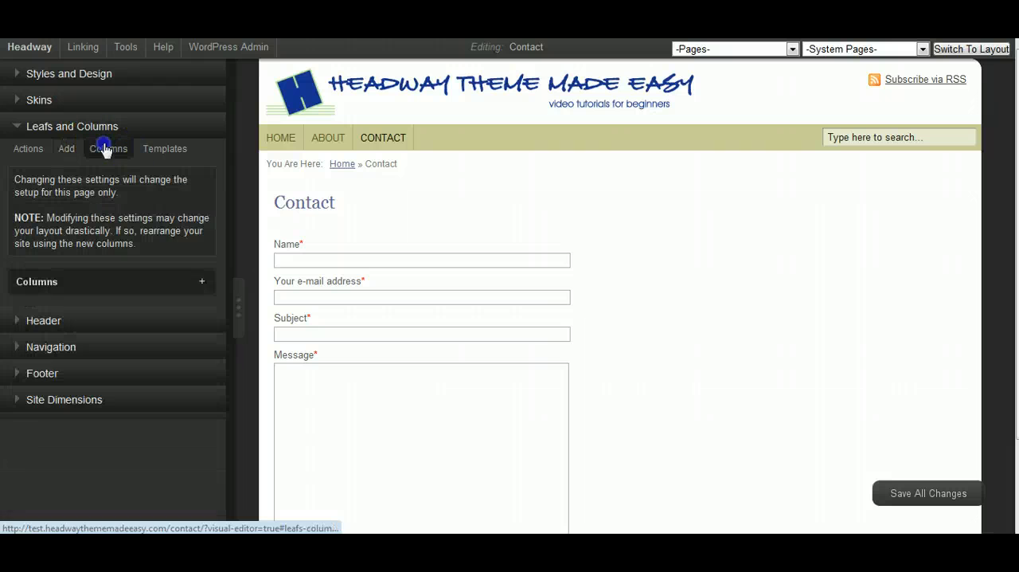
{"action": "left_click", "coordinate": [201, 282]}
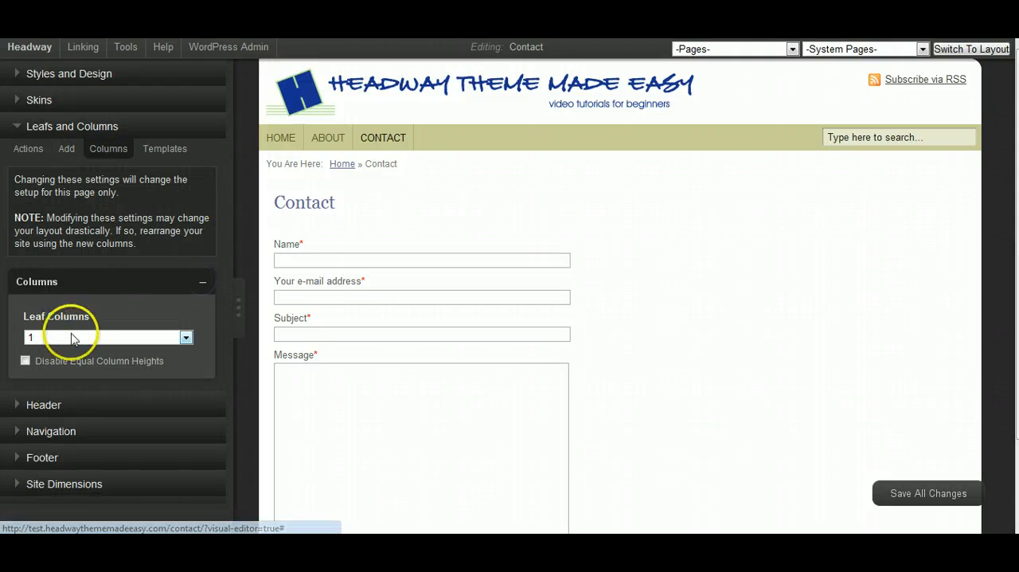
{"action": "left_click", "coordinate": [186, 339]}
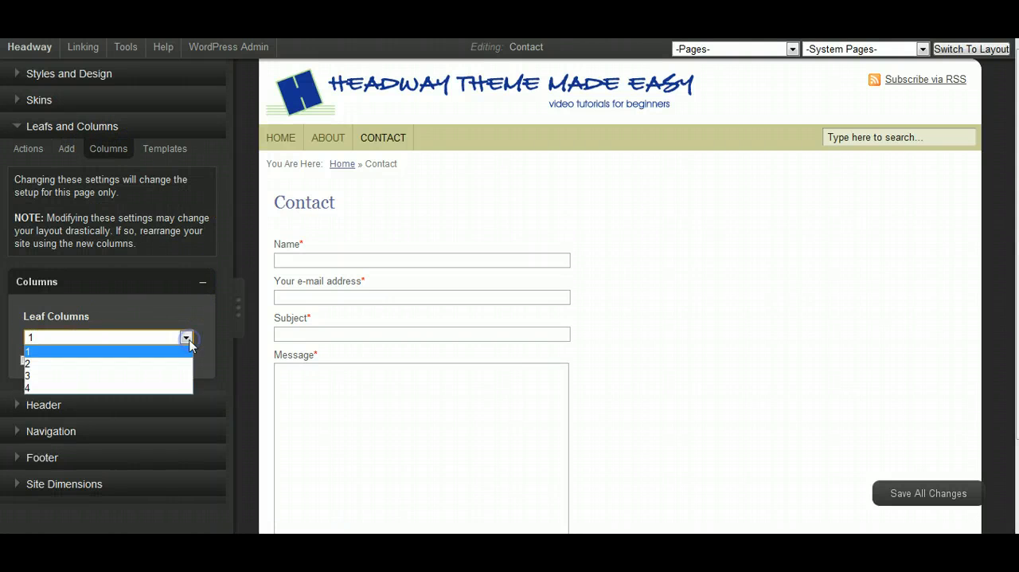
{"action": "left_click", "coordinate": [173, 364]}
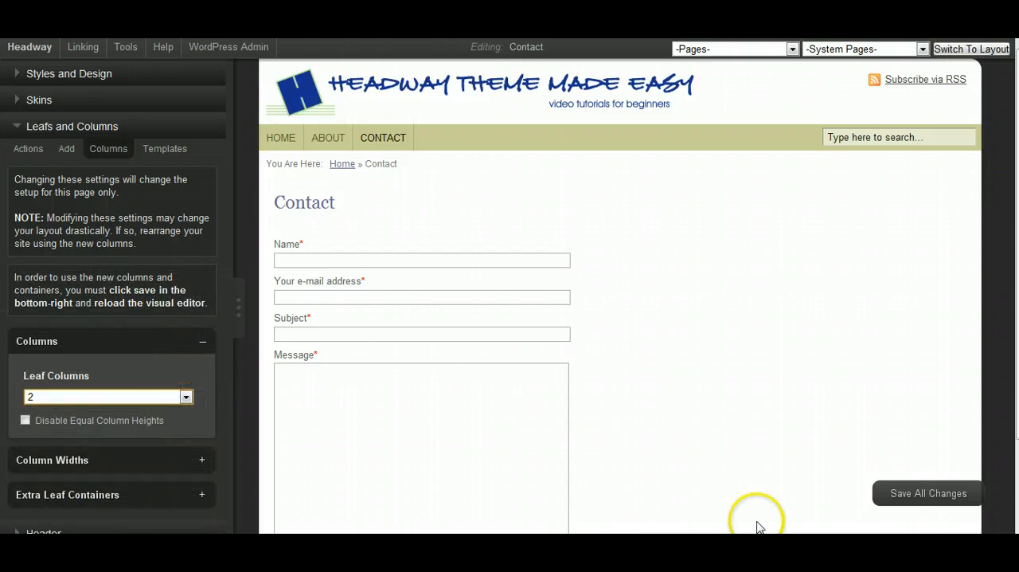
{"action": "left_click", "coordinate": [935, 495]}
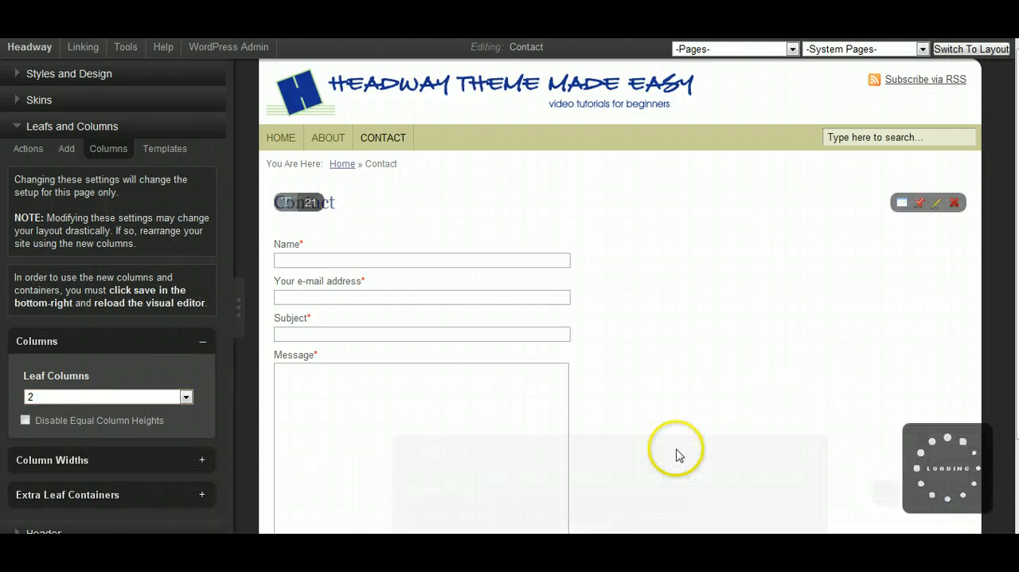
{"action": "left_click", "coordinate": [550, 513]}
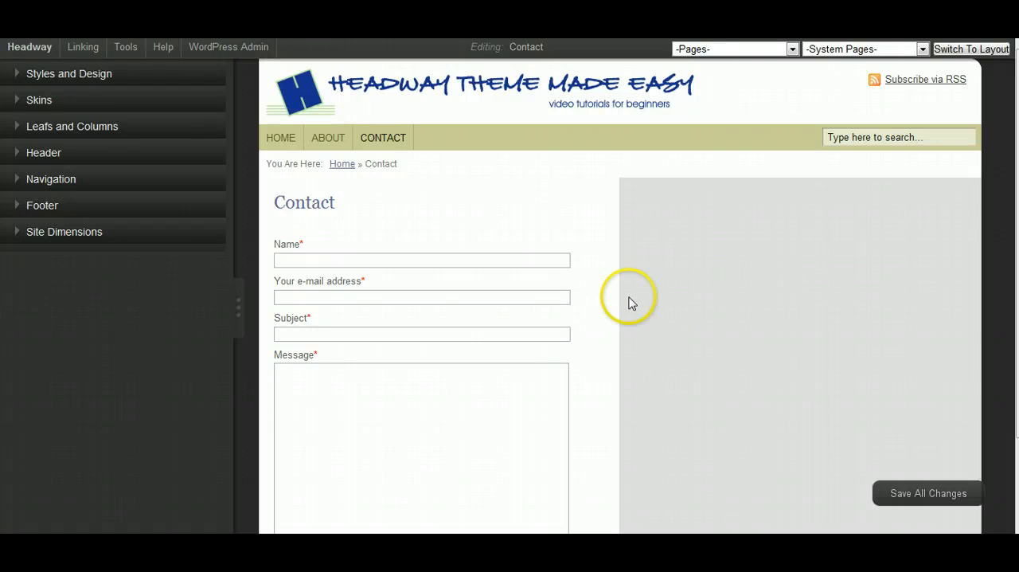
- Enable column resizing, widen the contact form column so the empty grey column is narrower, and disable resizing again
{"action": "left_click", "coordinate": [19, 129]}
{"action": "left_click", "coordinate": [17, 129]}
{"action": "left_click", "coordinate": [18, 129]}
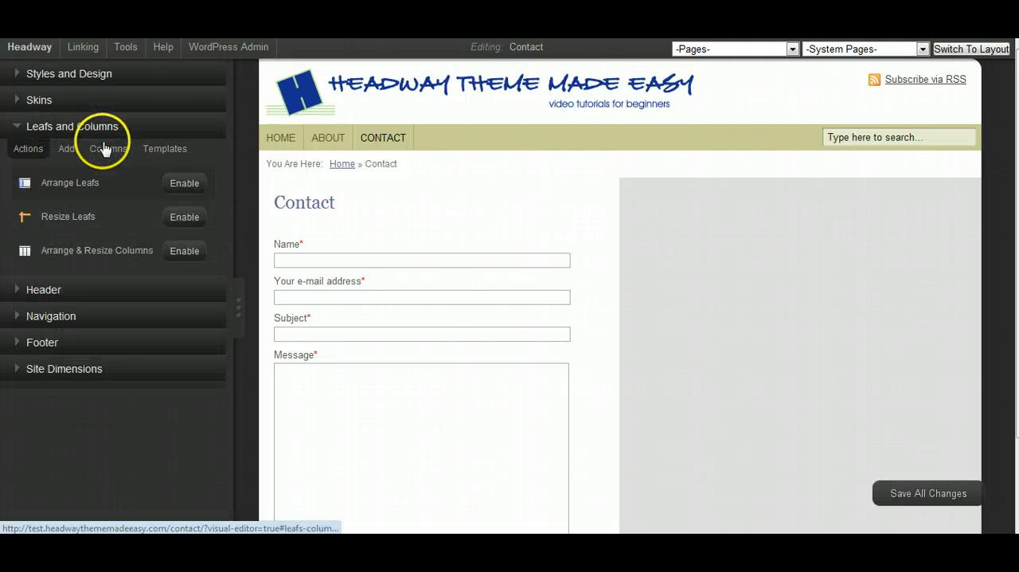
{"action": "left_click", "coordinate": [184, 252]}
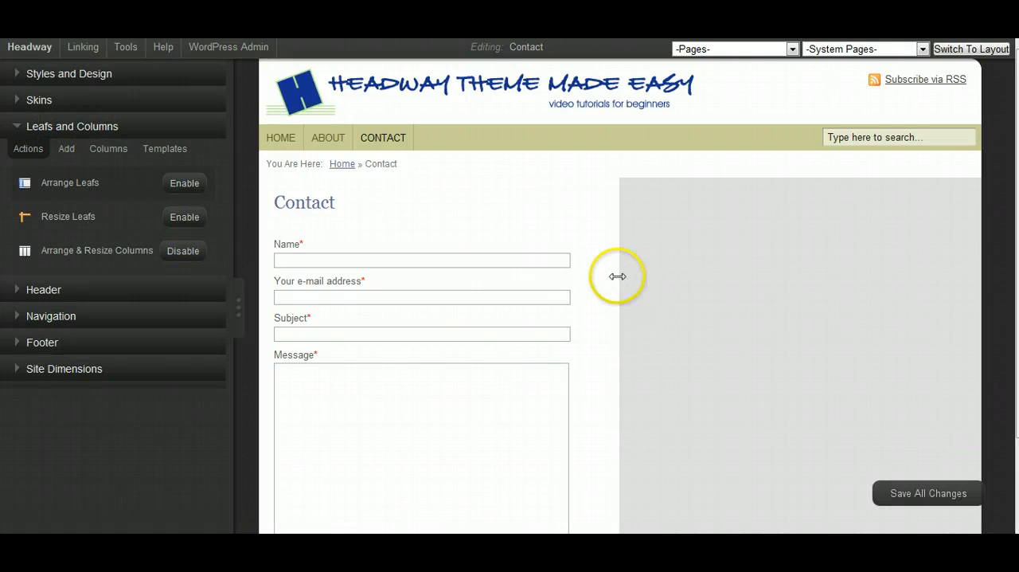
{"action": "mouse_move", "coordinate": [617, 275]}
{"action": "left_mouse_down"}
{"action": "mouse_move", "coordinate": [736, 285]}
{"action": "mouse_move", "coordinate": [721, 287]}
{"action": "left_mouse_up"}
{"action": "left_click", "coordinate": [170, 253]}
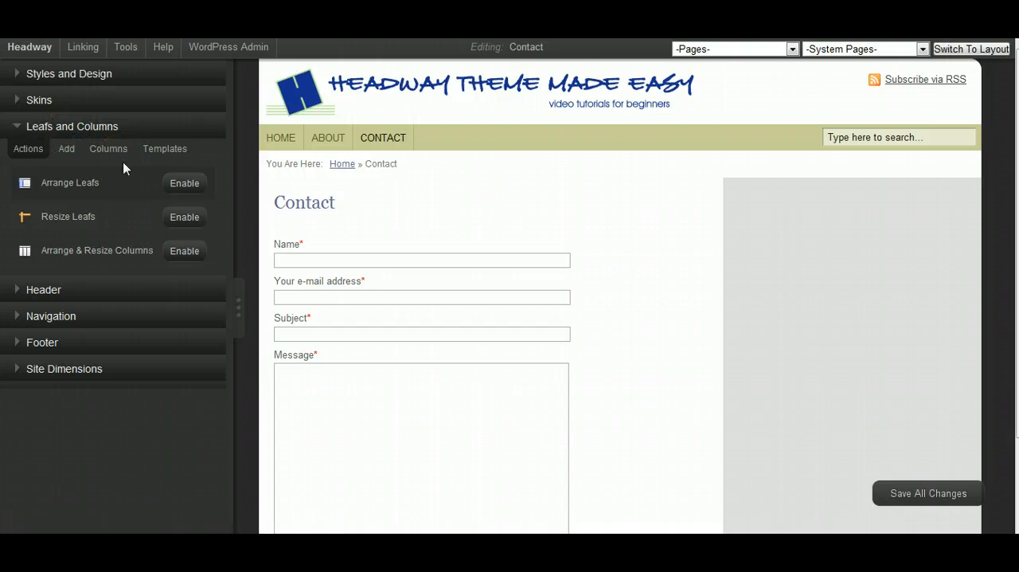
- Add a Text/HTML/PHP leaf to the Contact page and move it into the empty grey column
{"action": "left_click", "coordinate": [66, 149]}
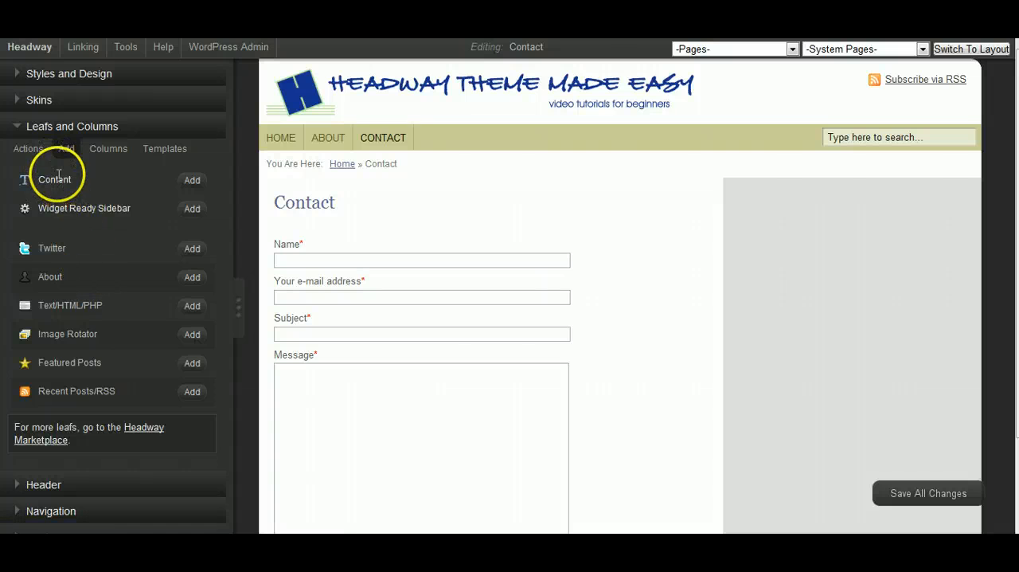
{"action": "left_click", "coordinate": [191, 306]}
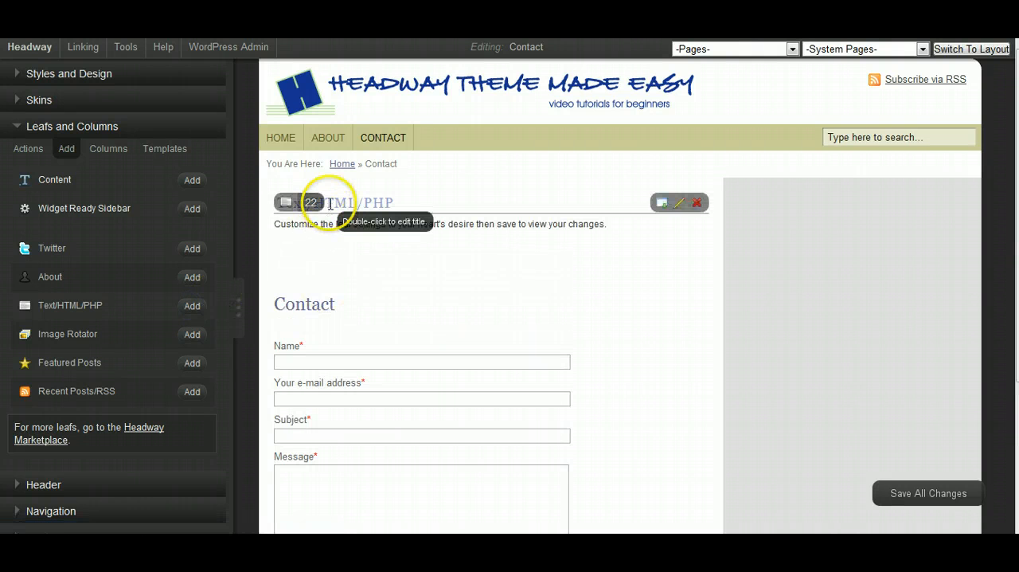
{"action": "left_click", "coordinate": [28, 151]}
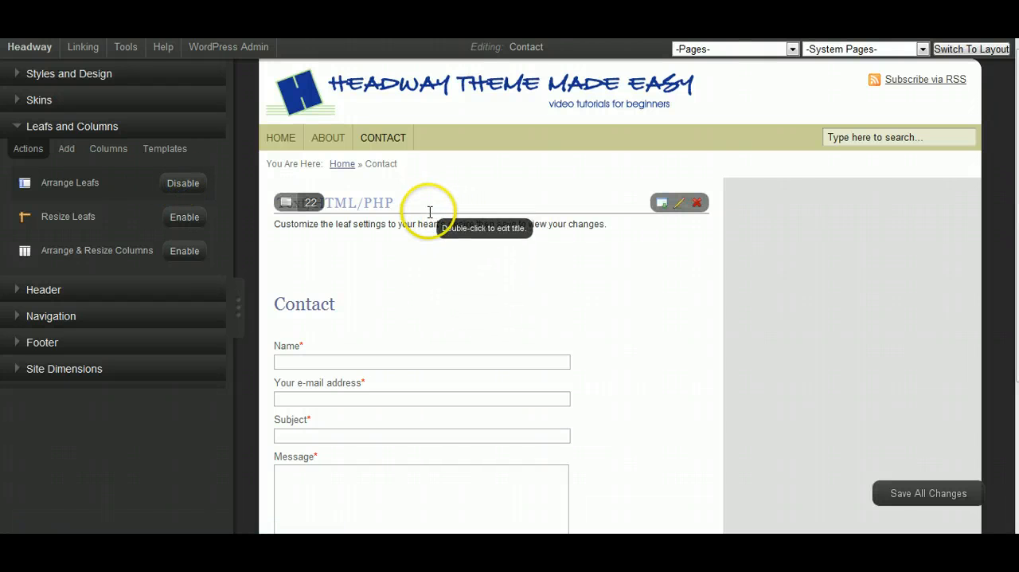
{"action": "left_click_drag", "start_coordinate": [426, 216], "coordinate": [814, 259]}
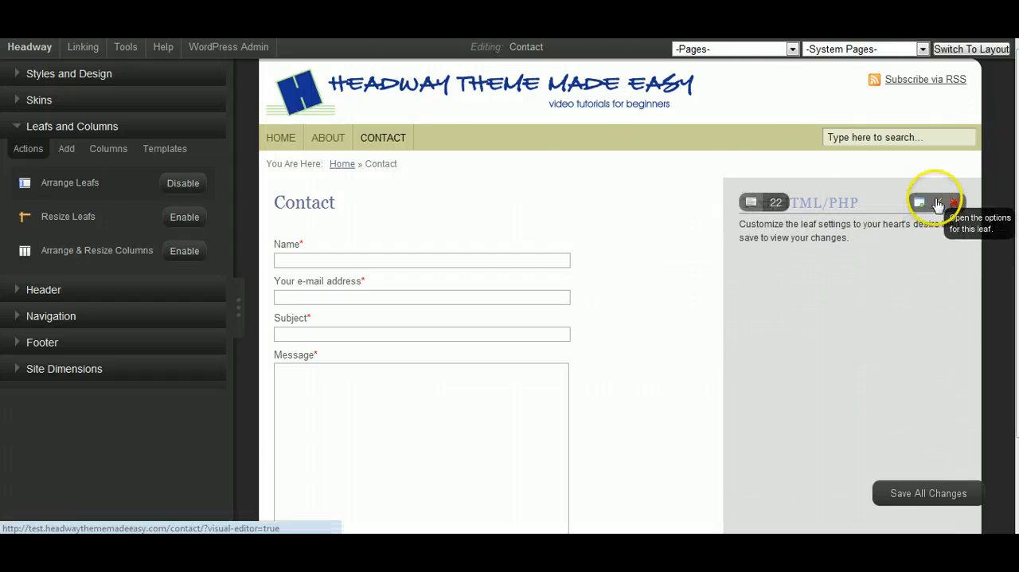
- Enter the placeholder text "Bhbiuhuohopj KBIUHOUPJH MBIUHUOPHm M,Bkho" as the Text/HTML/PHP leaf's content, save all changes and continue editing
{"action": "left_click", "coordinate": [936, 203]}
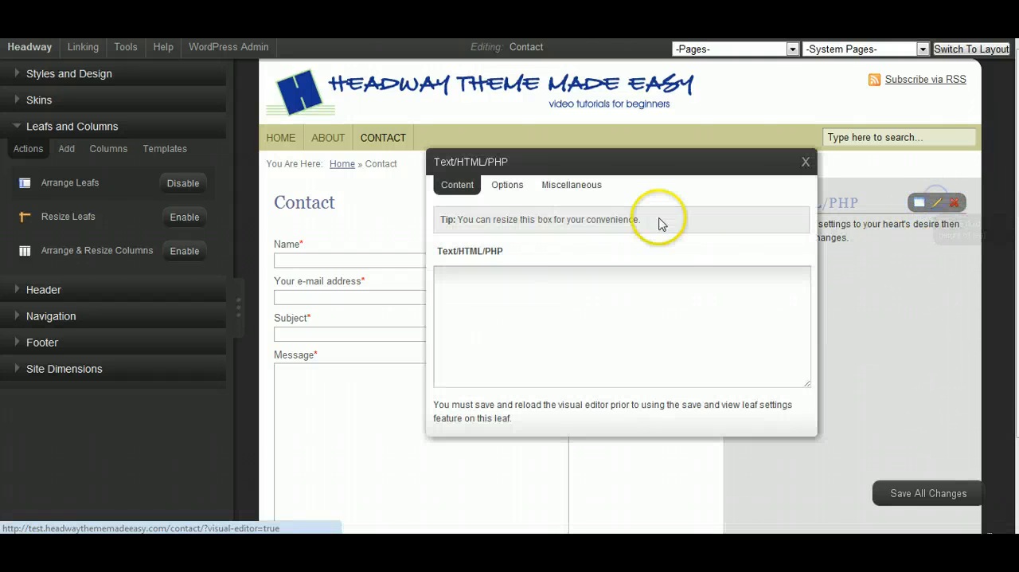
{"action": "left_click", "coordinate": [546, 289]}
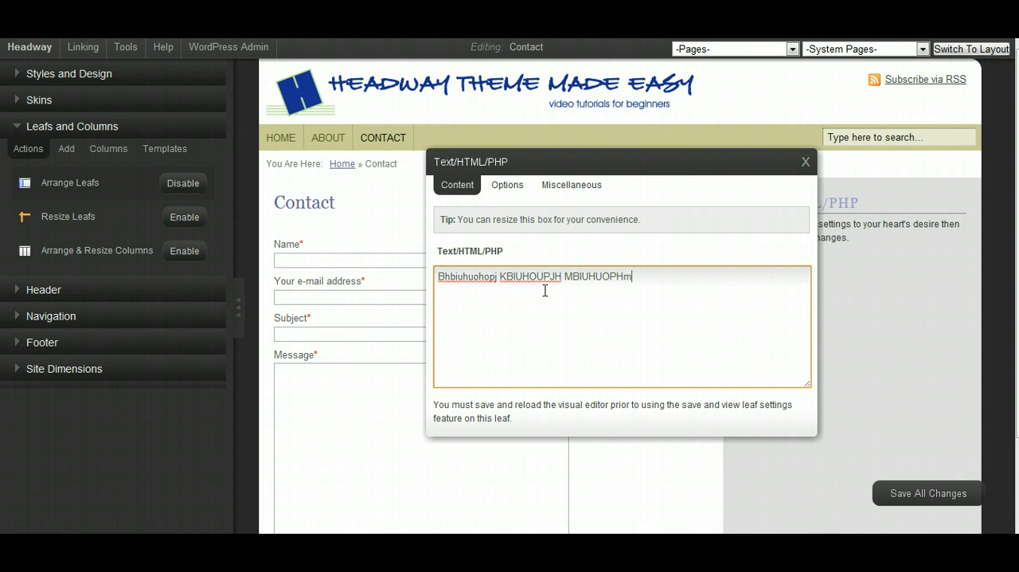
{"action": "left_click", "coordinate": [945, 493]}
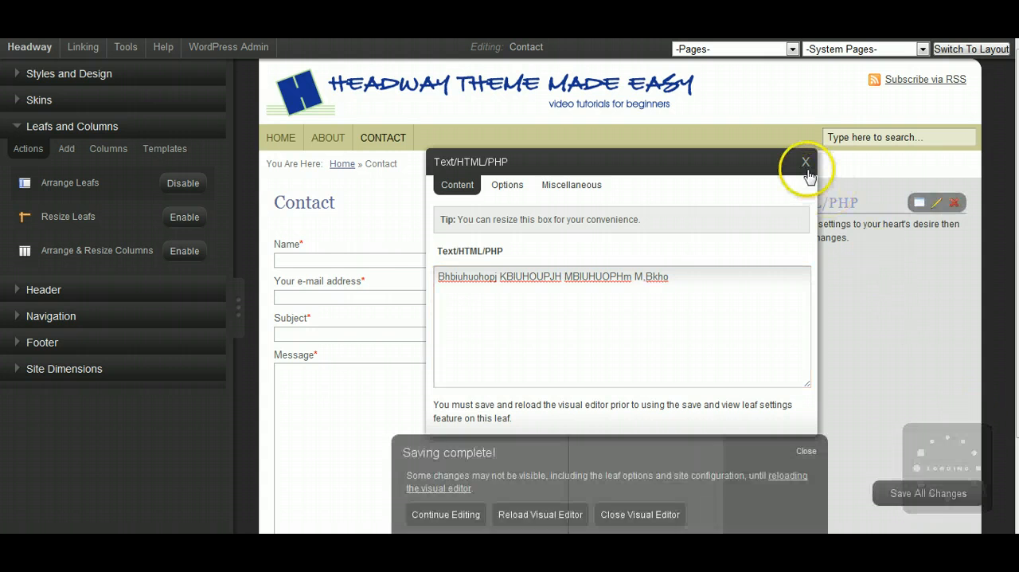
{"action": "left_click", "coordinate": [806, 162]}
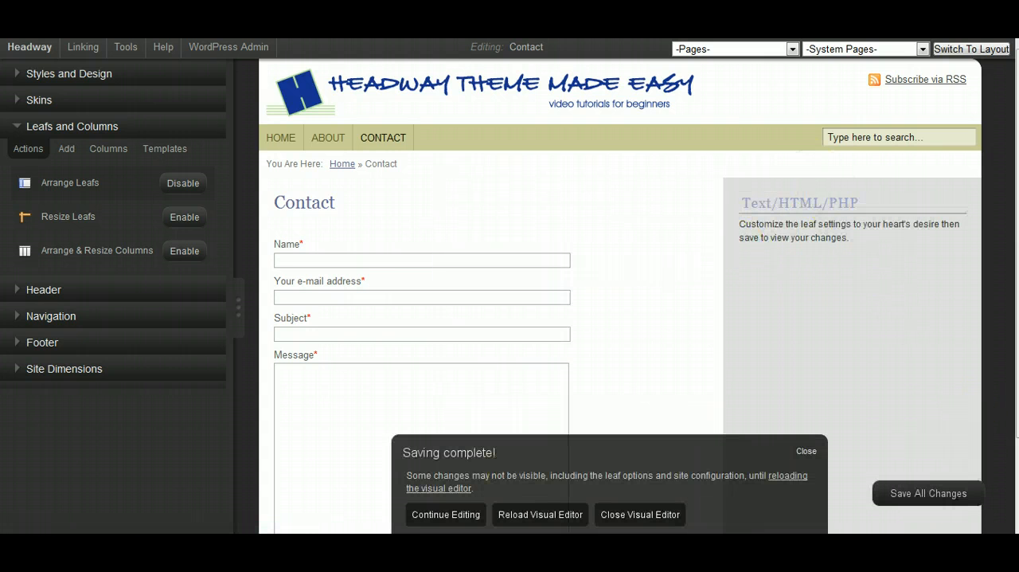
{"action": "left_click", "coordinate": [445, 515]}
- Retitle the Text/HTML/PHP leaf "address", save all changes and reload the visual editor to check the page
{"action": "double_click", "coordinate": [851, 202]}
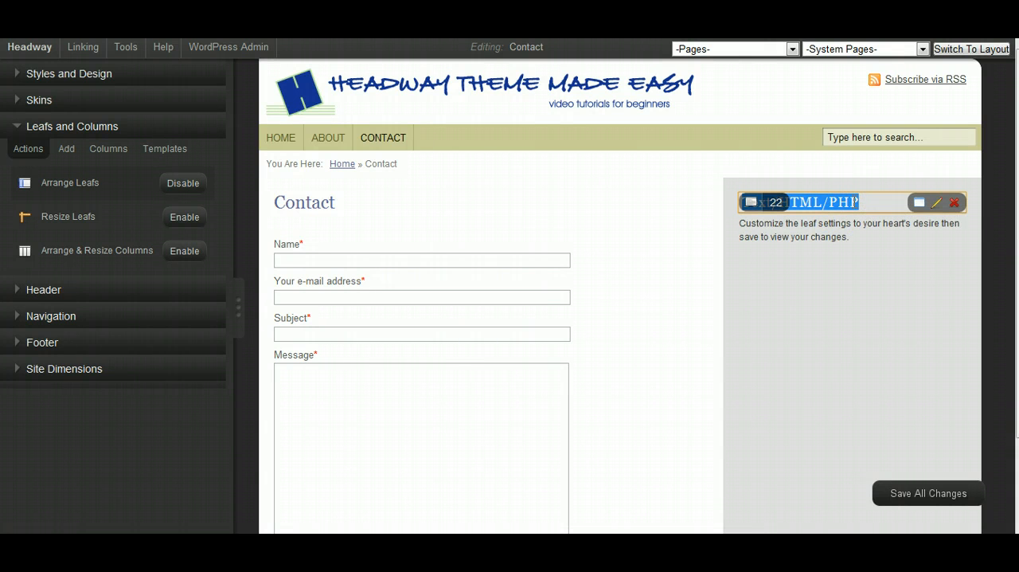
{"action": "key", "text": "BackSpace"}
{"action": "type", "text": "address"}
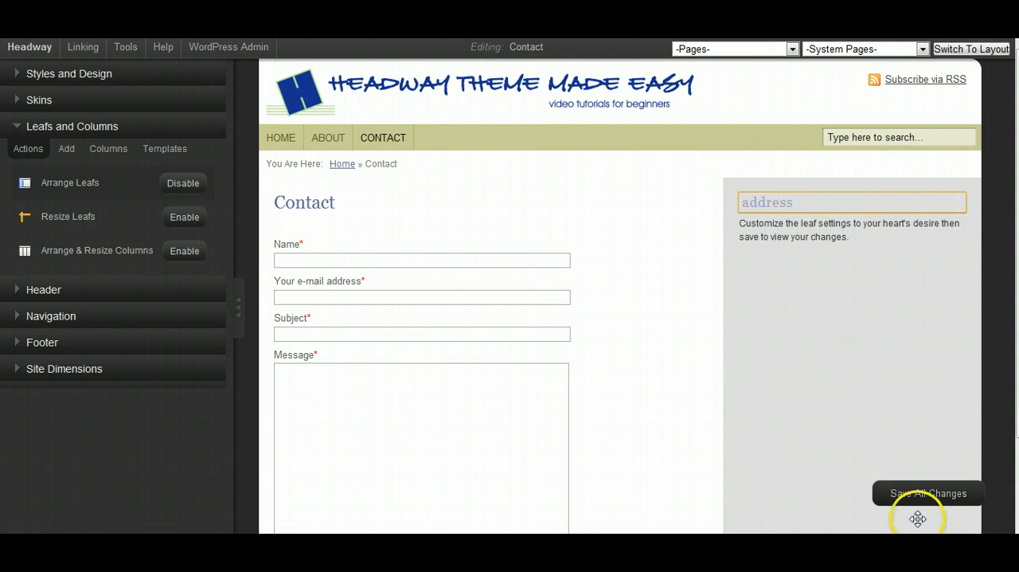
{"action": "left_click", "coordinate": [929, 494]}
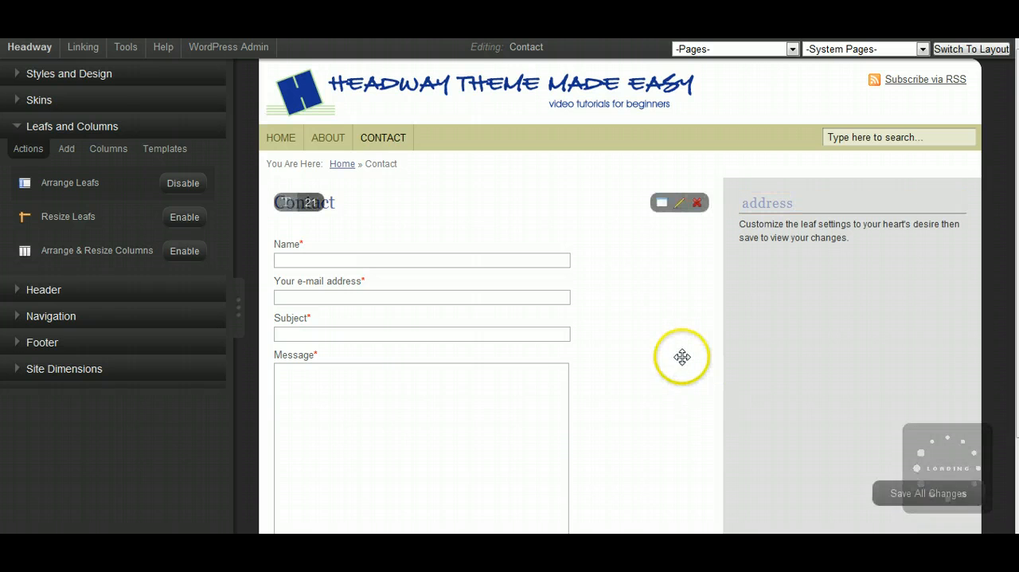
{"action": "left_click", "coordinate": [22, 53]}
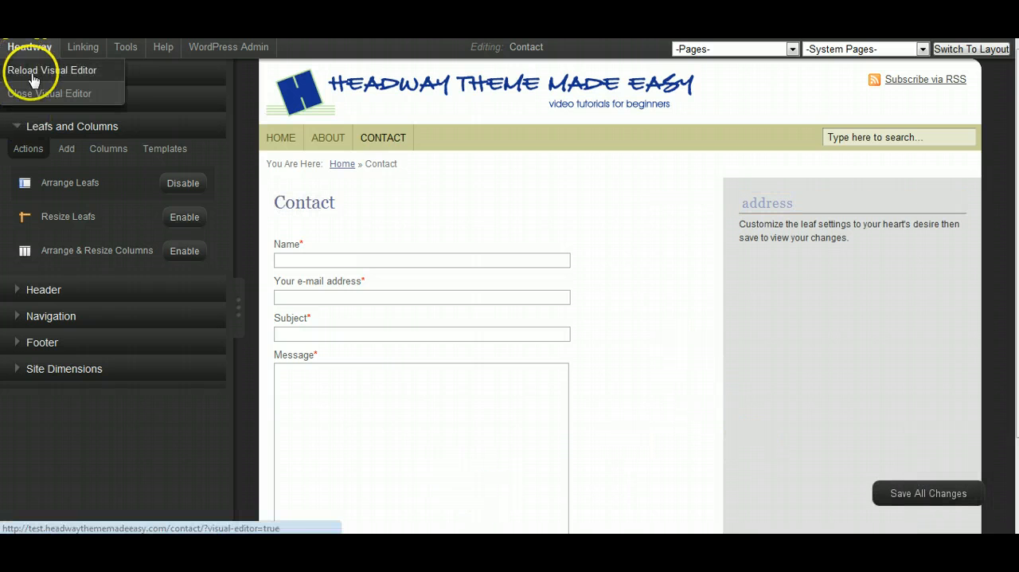
{"action": "left_click", "coordinate": [36, 70]}
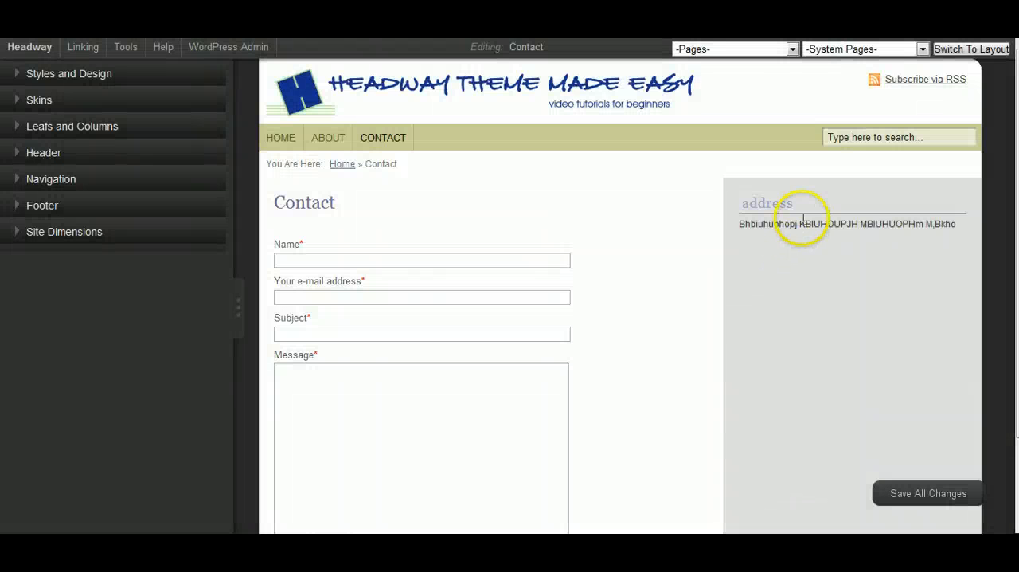
{"action": "mouse_move", "coordinate": [810, 238]}
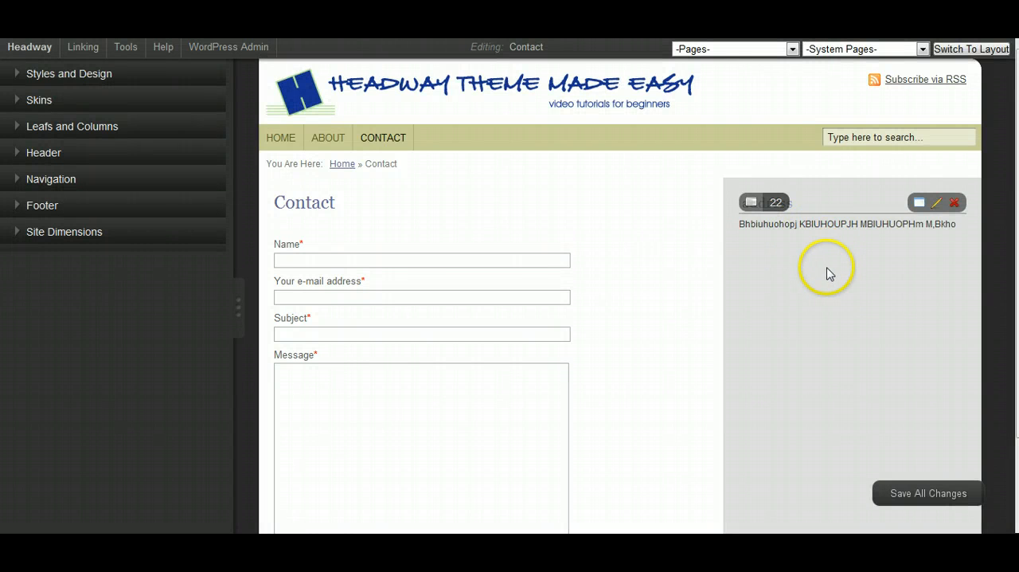
{"action": "scroll", "coordinate": [866, 309], "scroll_direction": "down", "scroll_amount": 3}
{"action": "scroll", "coordinate": [867, 311], "scroll_direction": "up", "scroll_amount": 3}
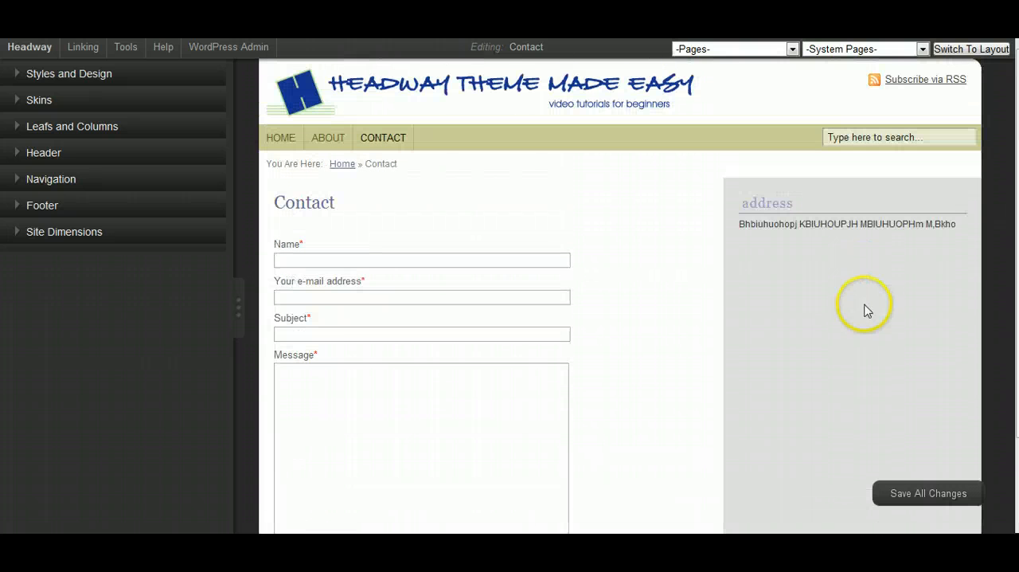
- Enable column arranging and move the address column ahead of the contact form column
{"action": "left_click", "coordinate": [13, 127]}
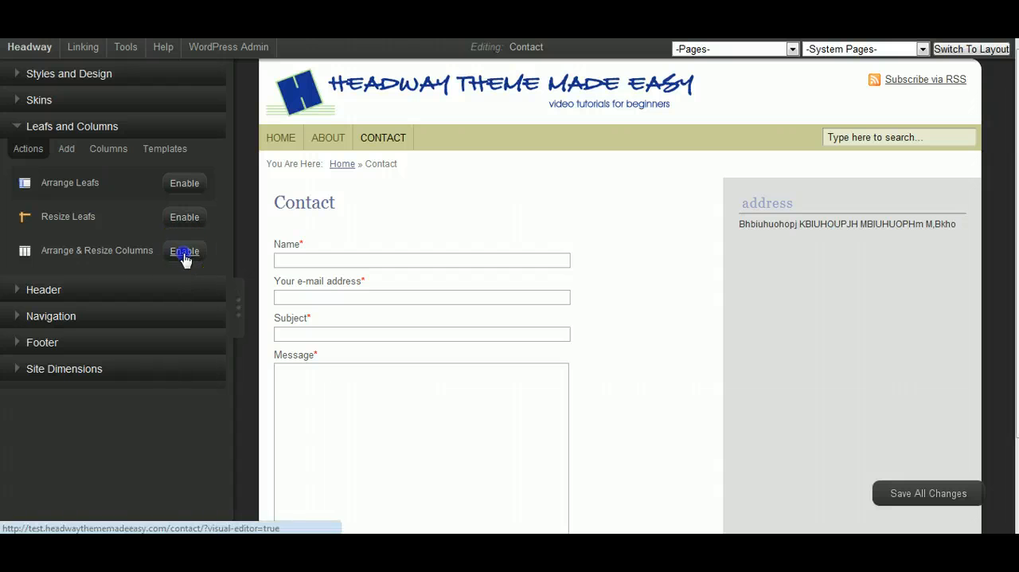
{"action": "left_click_drag", "start_coordinate": [839, 334], "coordinate": [476, 322]}
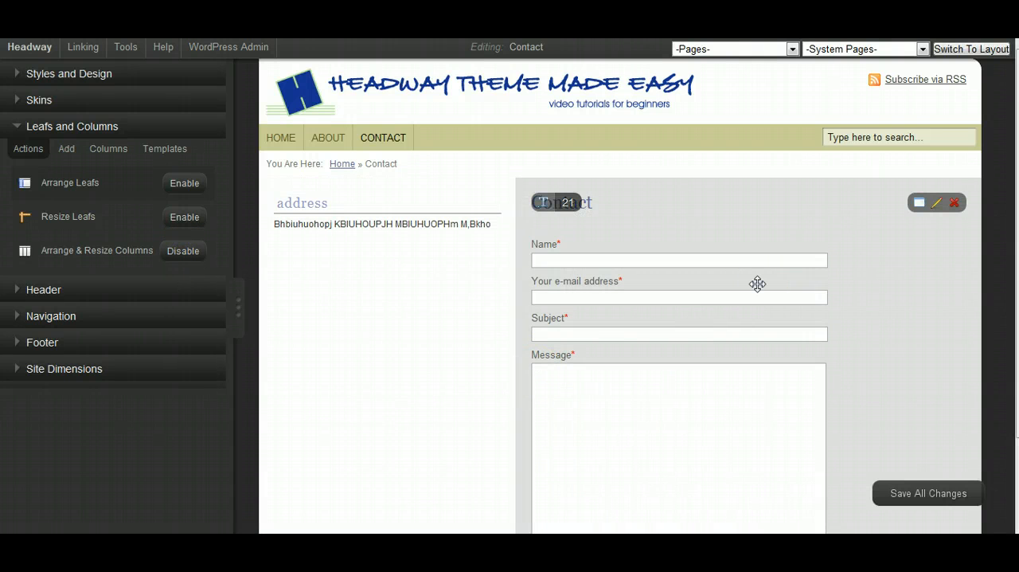